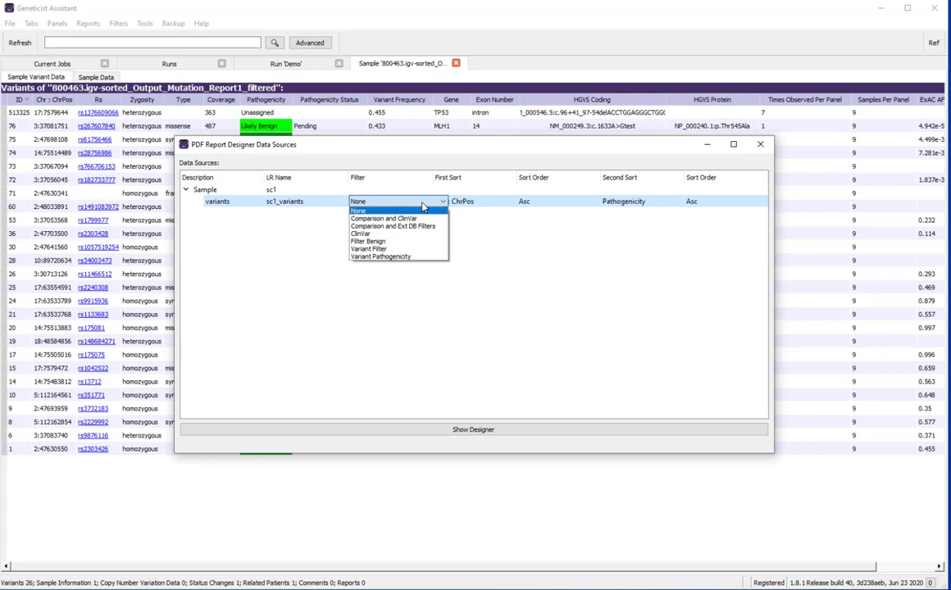
Step: Filter the sample's variants data source by Variant Pathogenicity and set its first sort to Chr : ChrPos
click(427, 256)
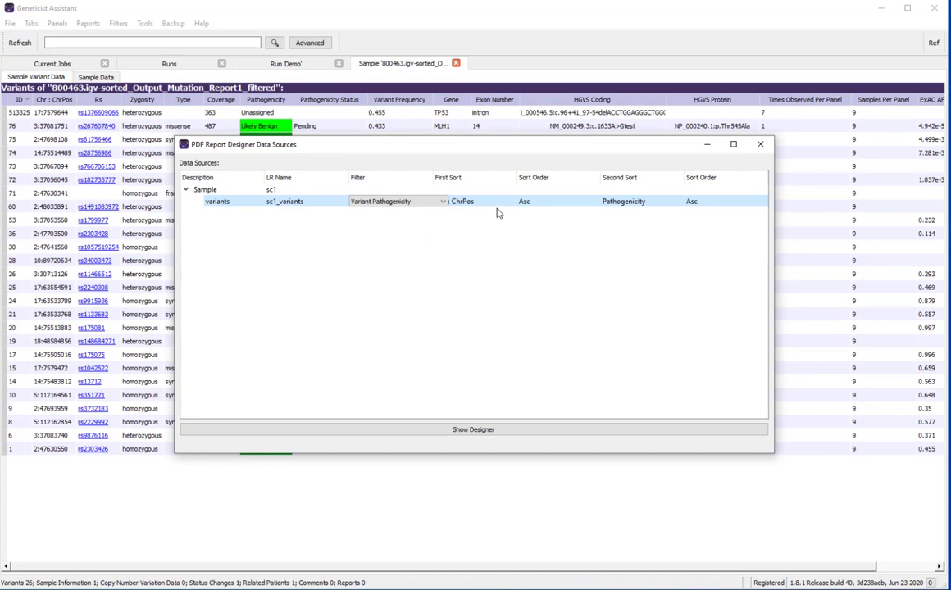
click(499, 205)
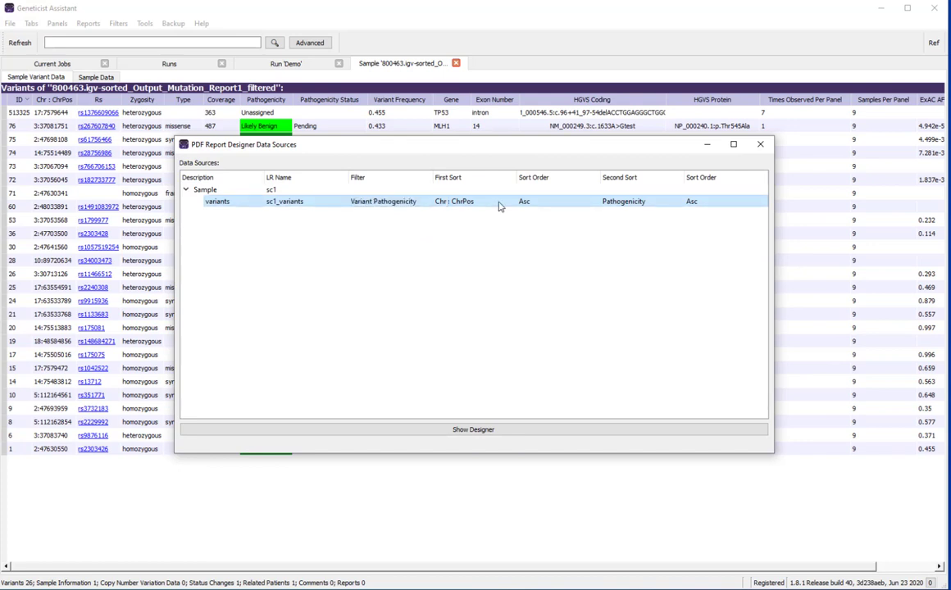
click(500, 206)
click(509, 208)
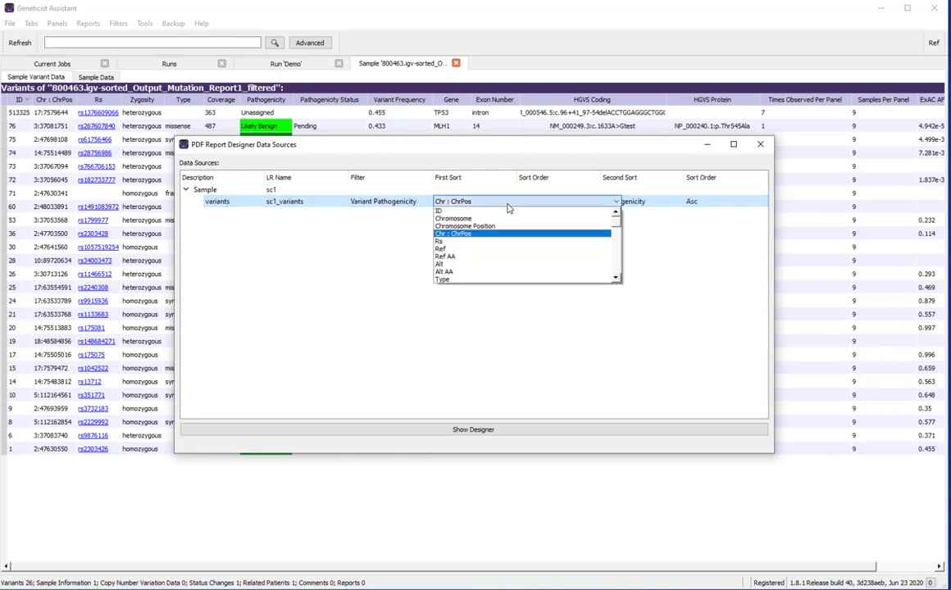
click(558, 233)
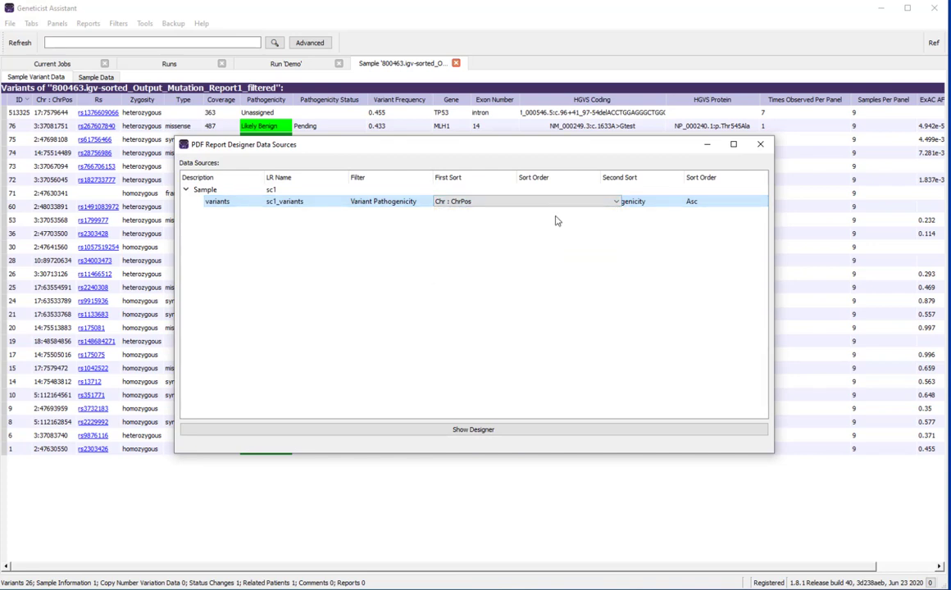
Step: Set the first sort order of the variants data source to Asc and show the report designer
click(554, 216)
click(554, 208)
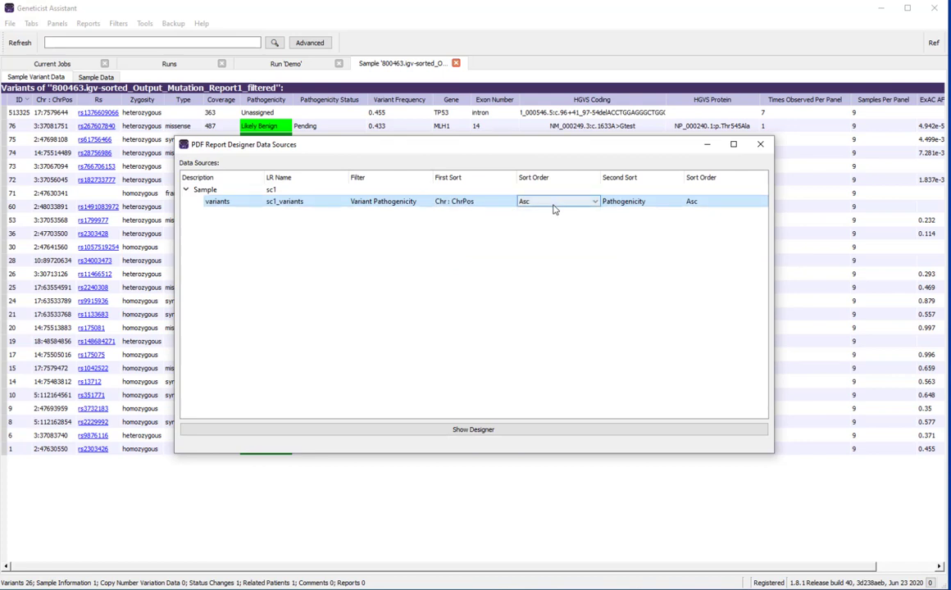
click(553, 208)
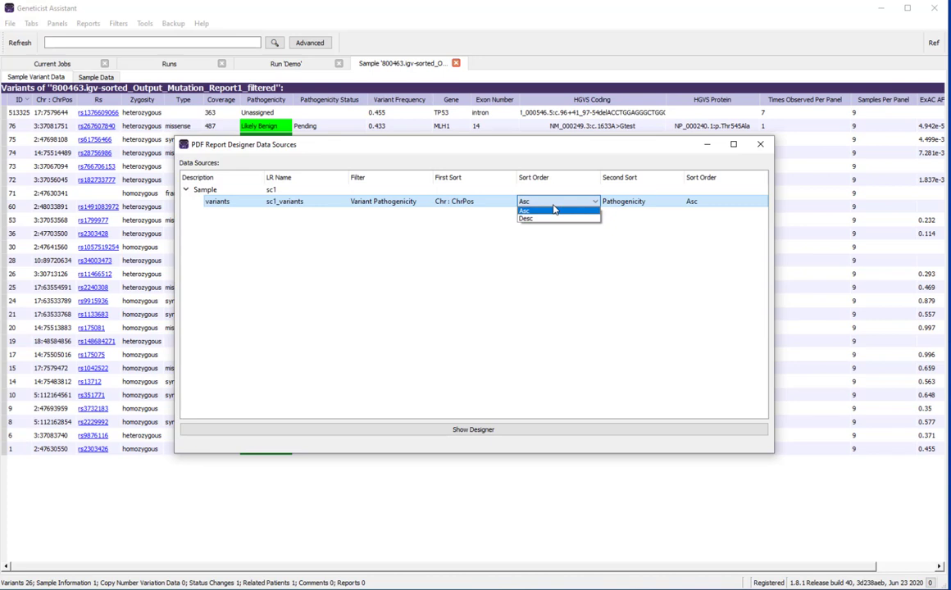
click(551, 213)
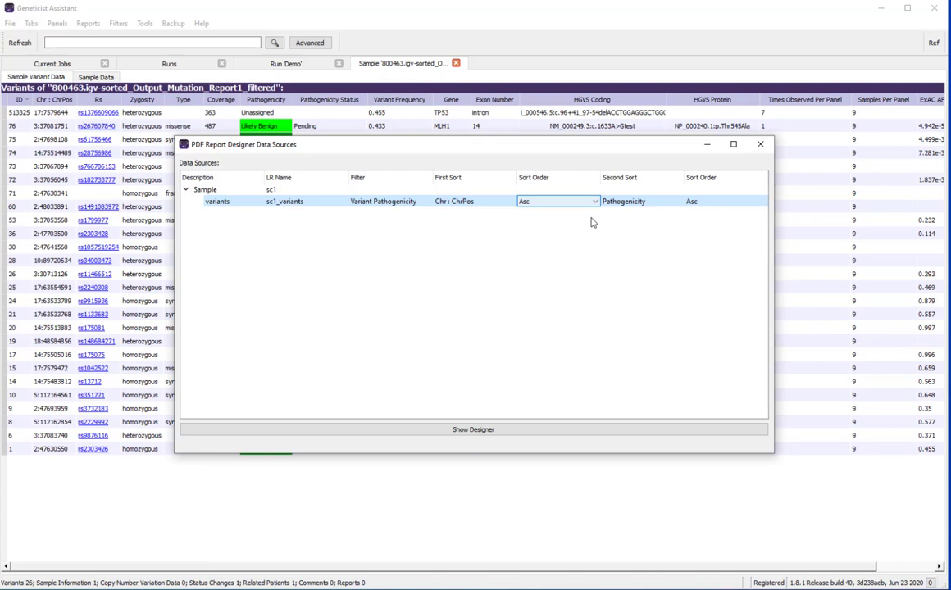
click(623, 432)
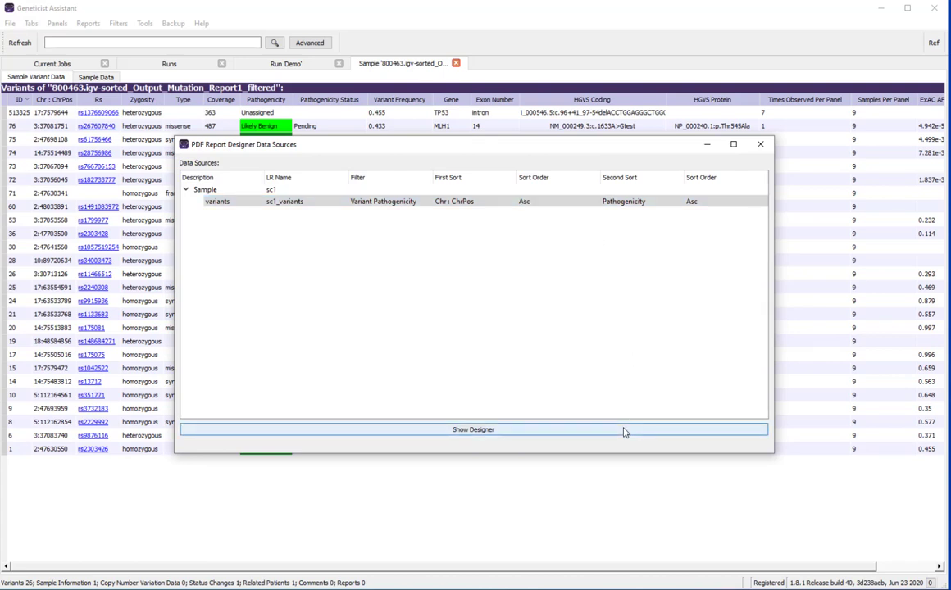
click(623, 432)
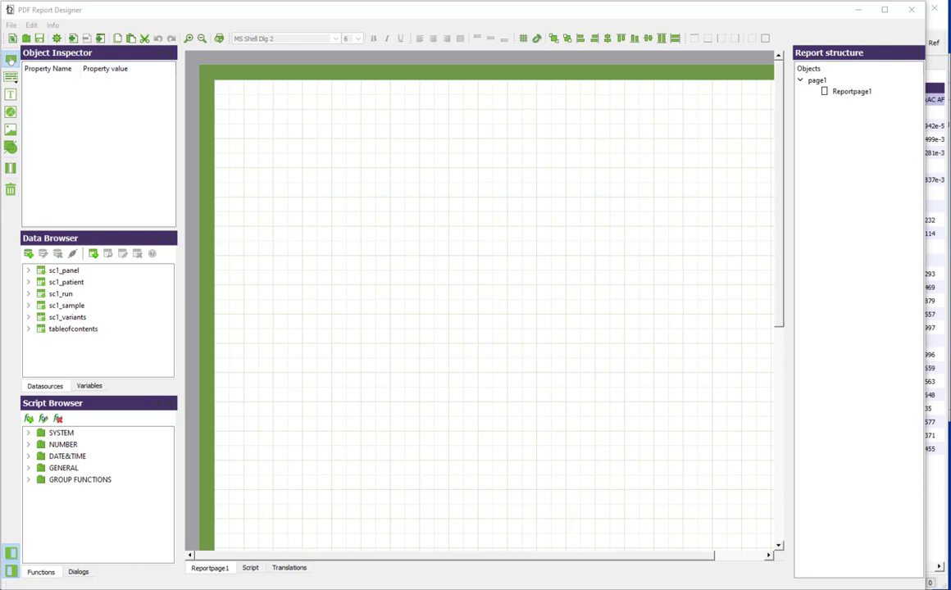
Step: Add a Page Header band to the report page and enlarge it to about 19.6 mm high
click(10, 83)
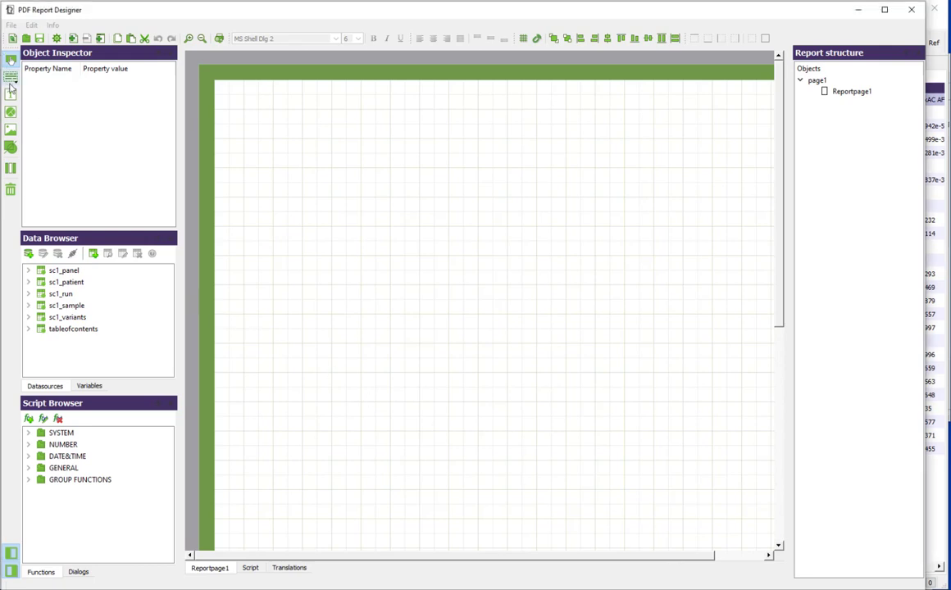
click(10, 80)
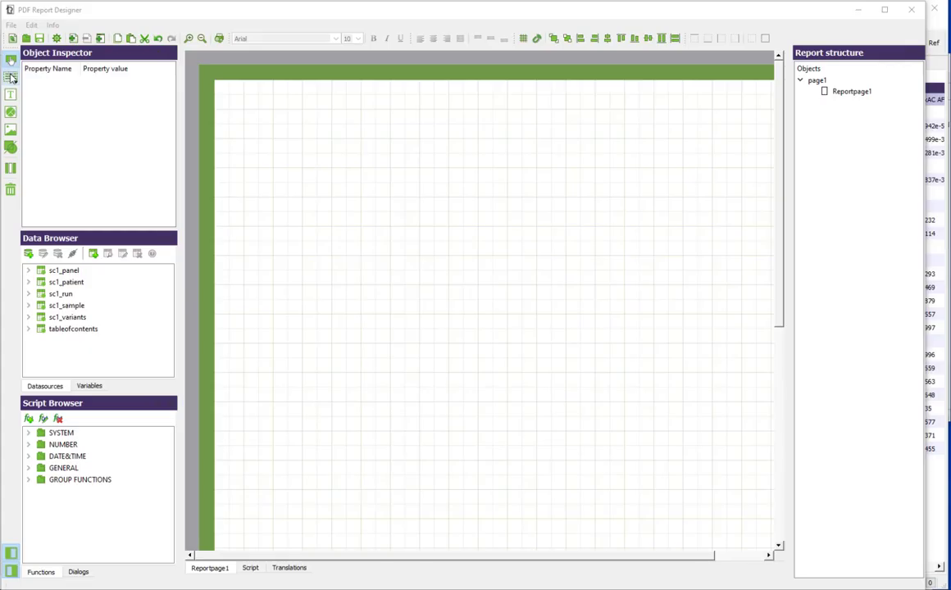
click(12, 76)
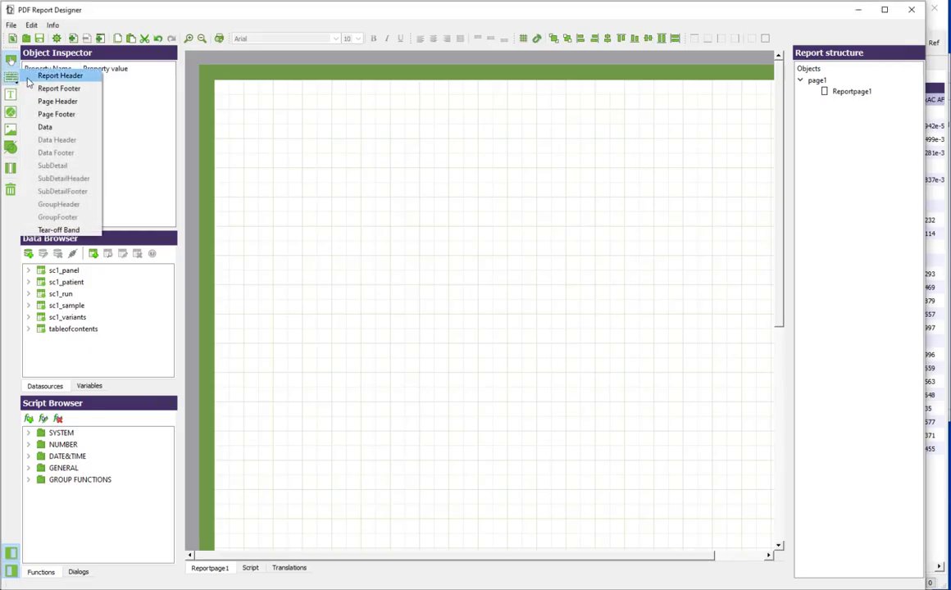
click(47, 101)
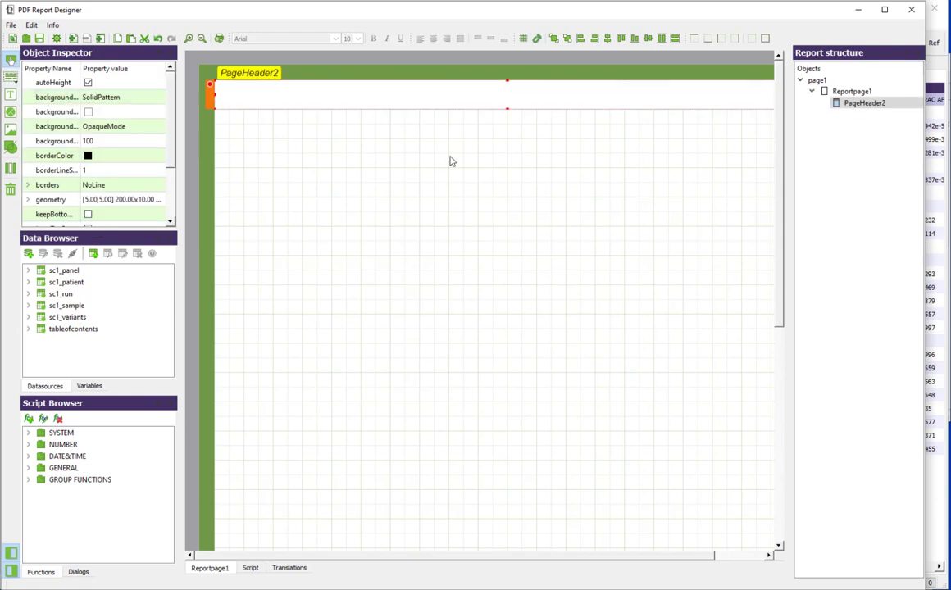
drag(506, 110, 504, 137)
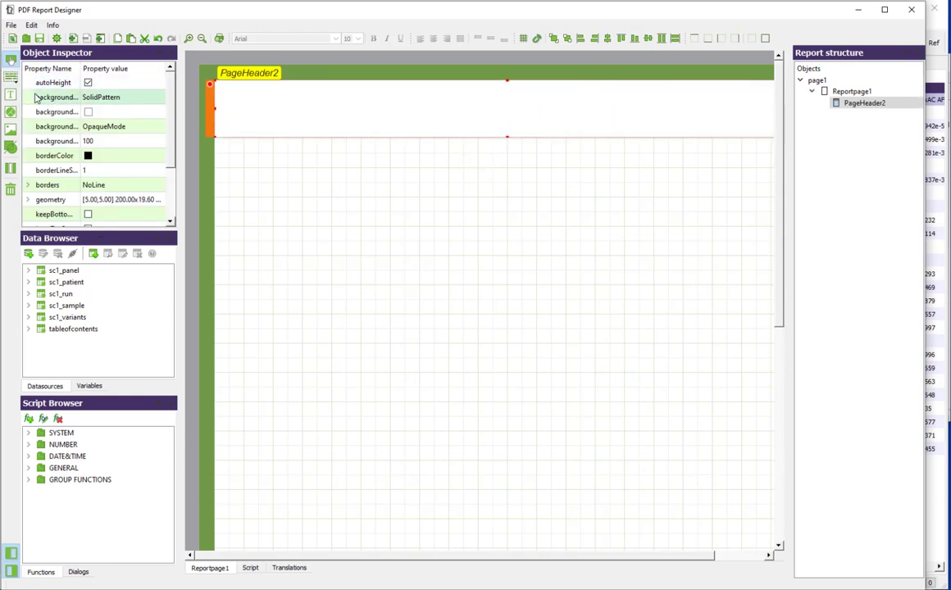
Step: Place a text item in the page header containing "ID#:" followed by the external_id field from sc1_patient
click(11, 94)
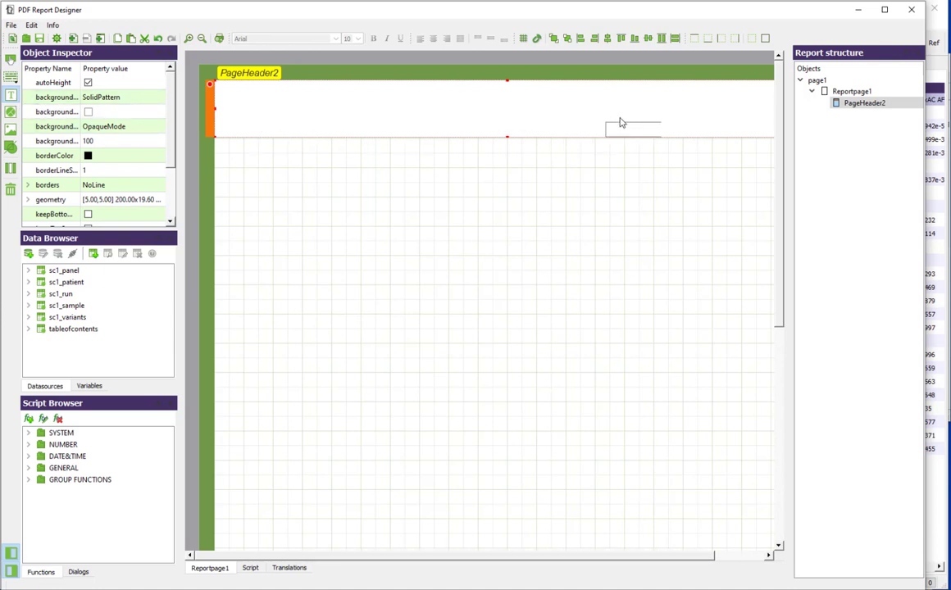
click(610, 89)
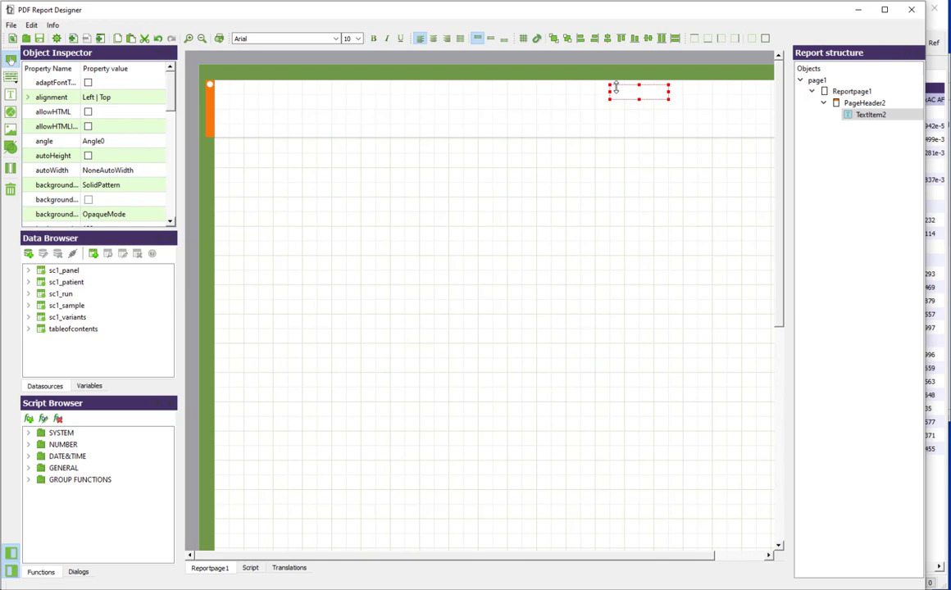
double_click(613, 87)
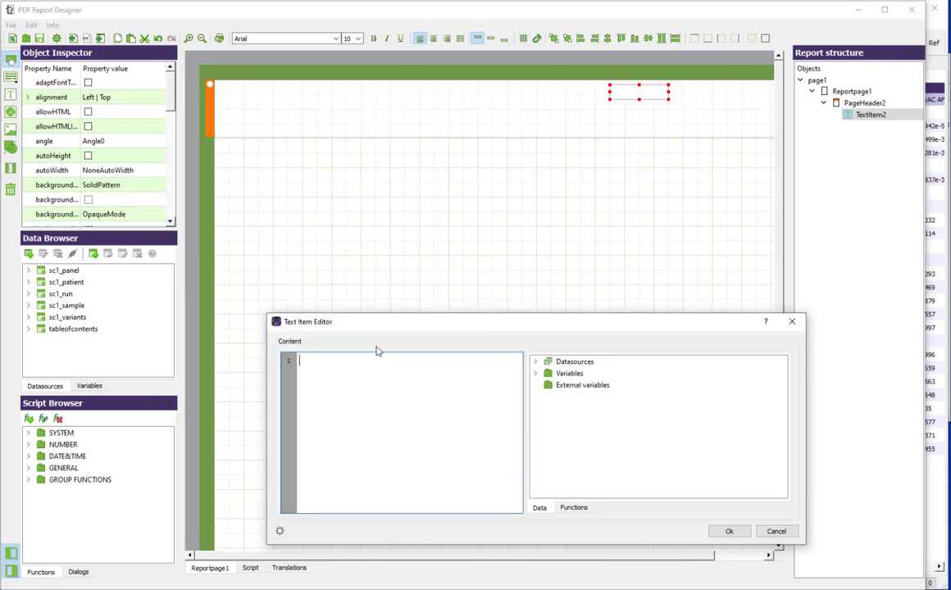
text(ID#:)
click(535, 361)
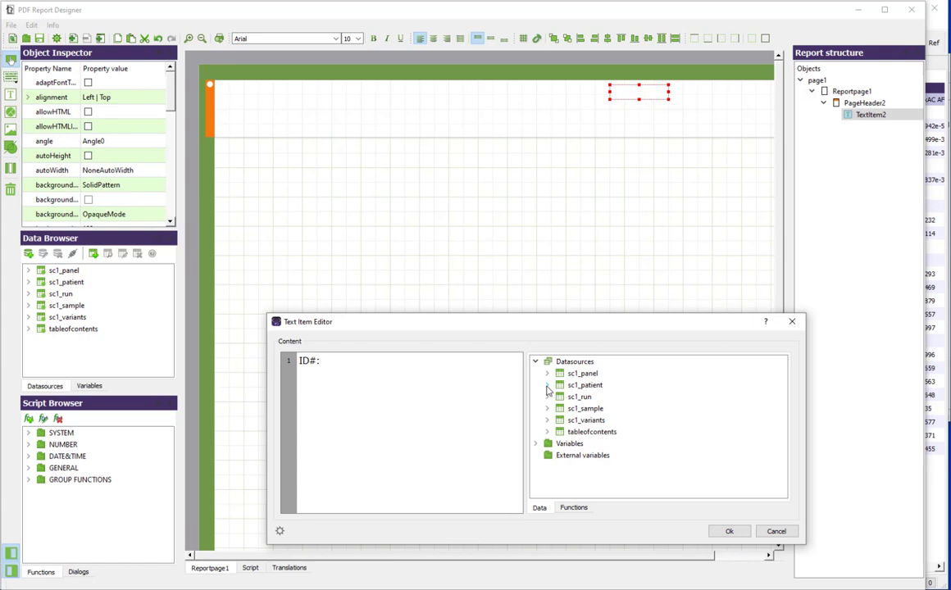
click(547, 385)
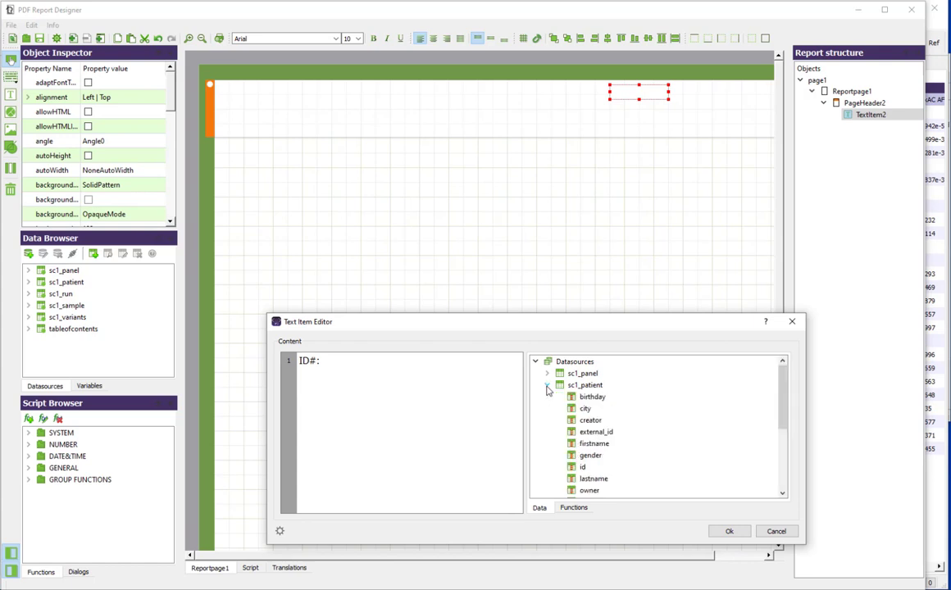
click(598, 435)
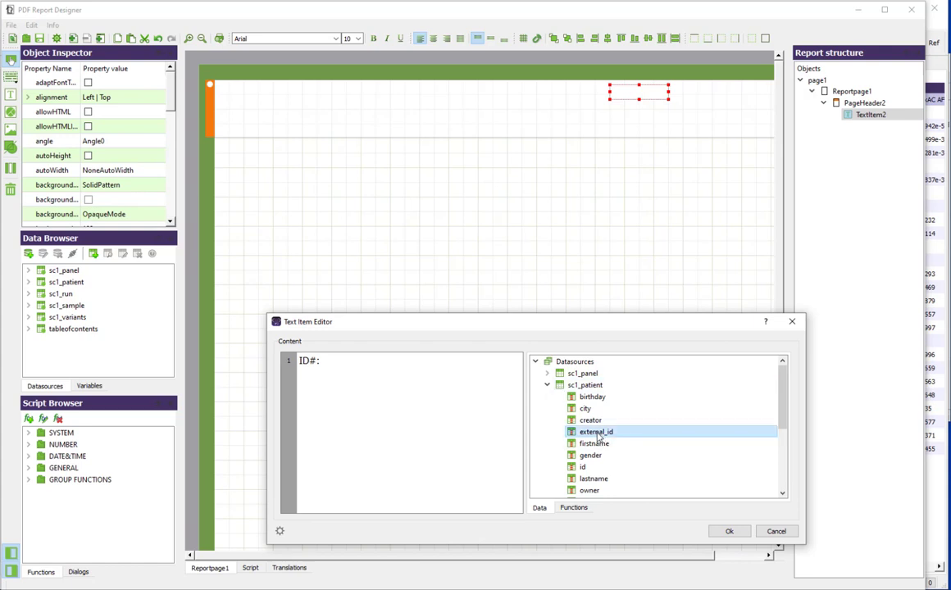
double_click(598, 434)
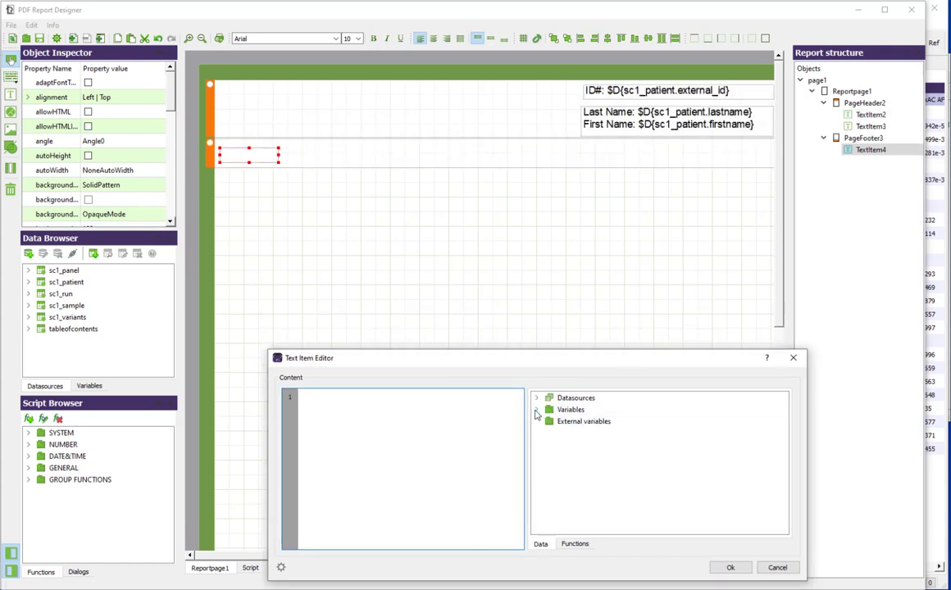
Step: Fill the page footer's text item with the #PAGE variable, the word "of" and the #PAGE_COUNT variable
click(538, 410)
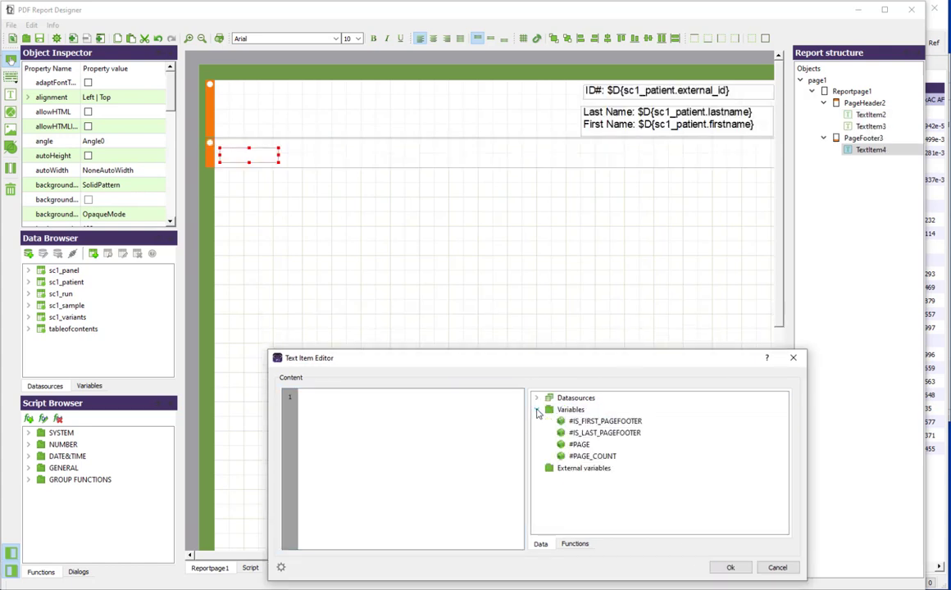
double_click(579, 444)
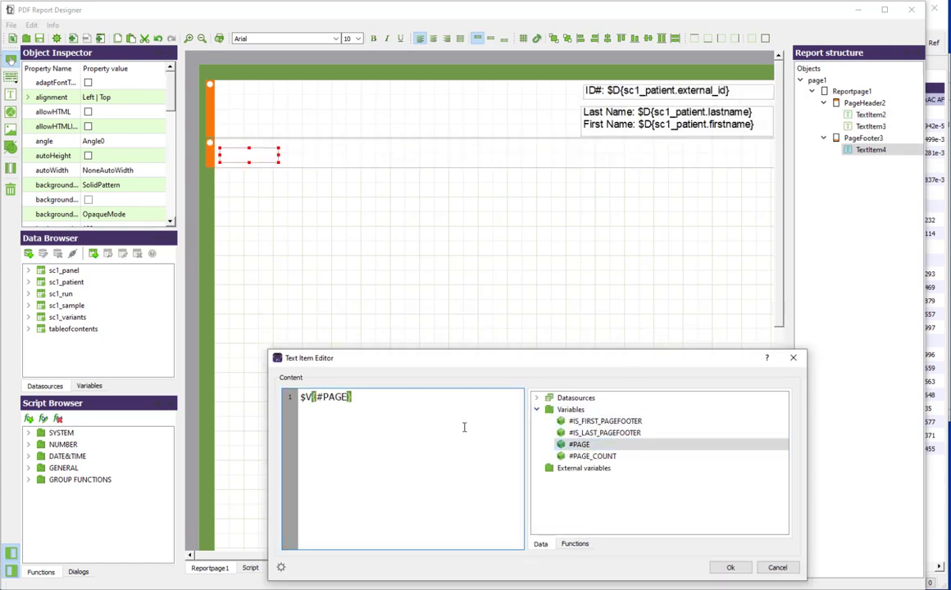
text(of)
double_click(592, 455)
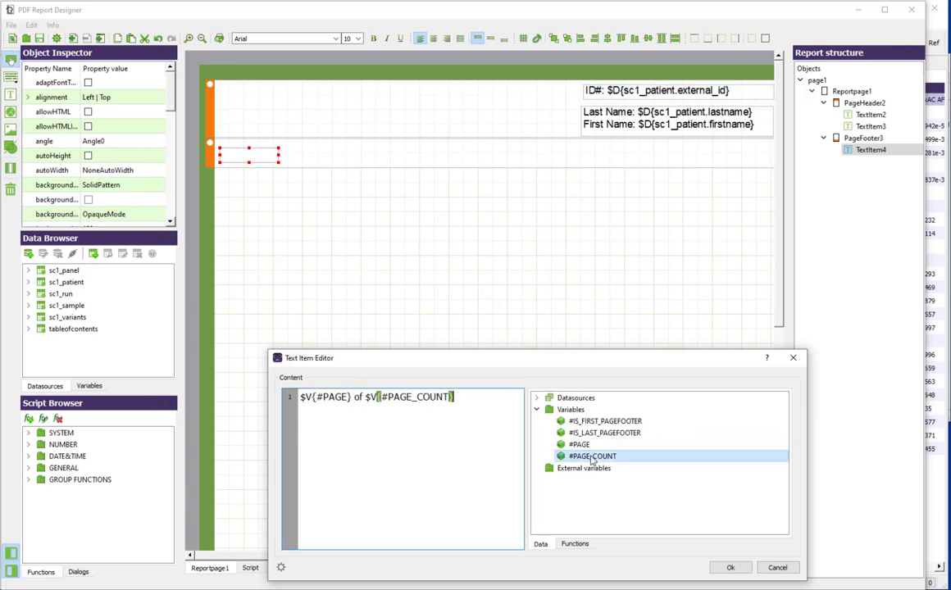
click(729, 568)
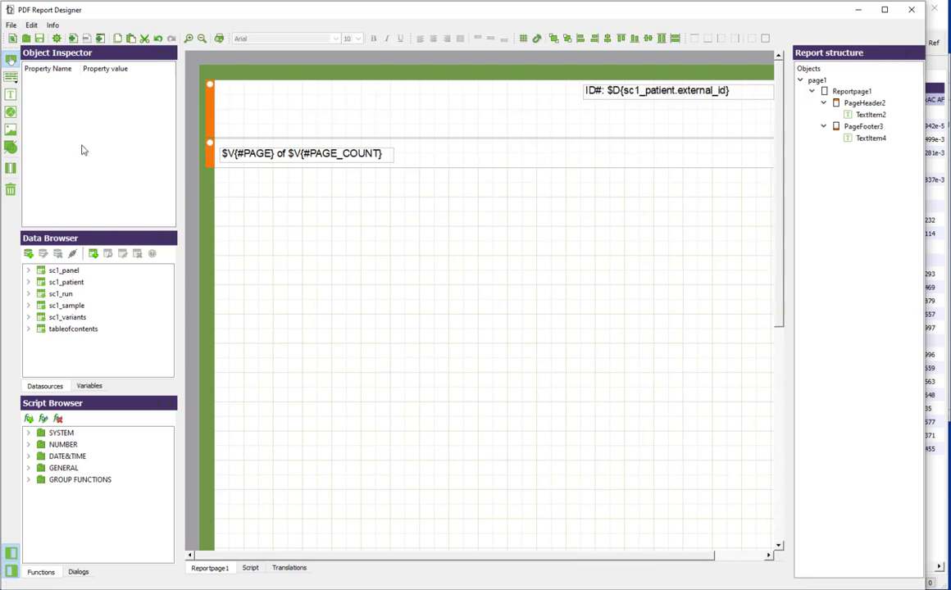
Step: Place the lastname field from sc1_patient in the page header below the ID# text and prefix it with "Last Name:"
click(29, 283)
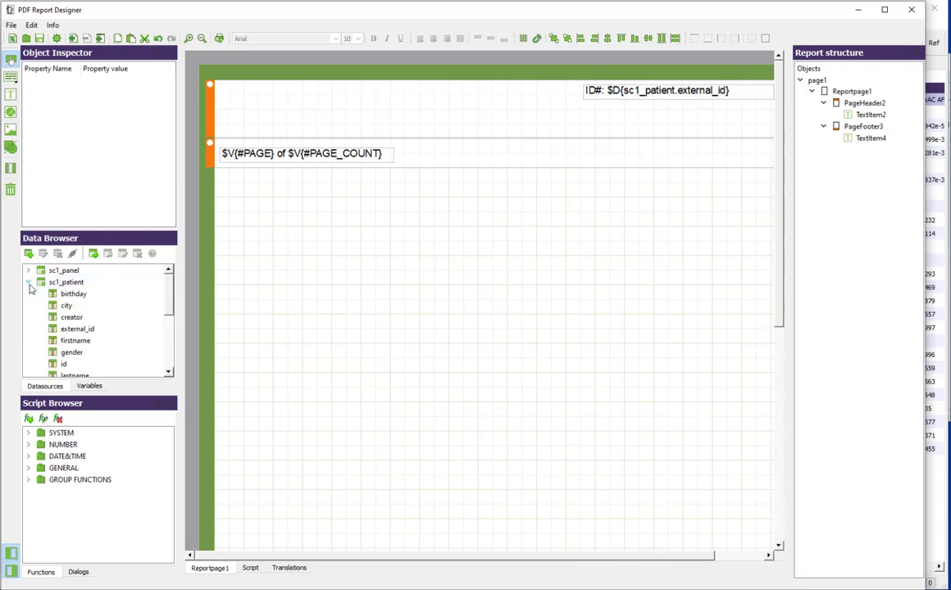
scroll(90, 318, down, 1)
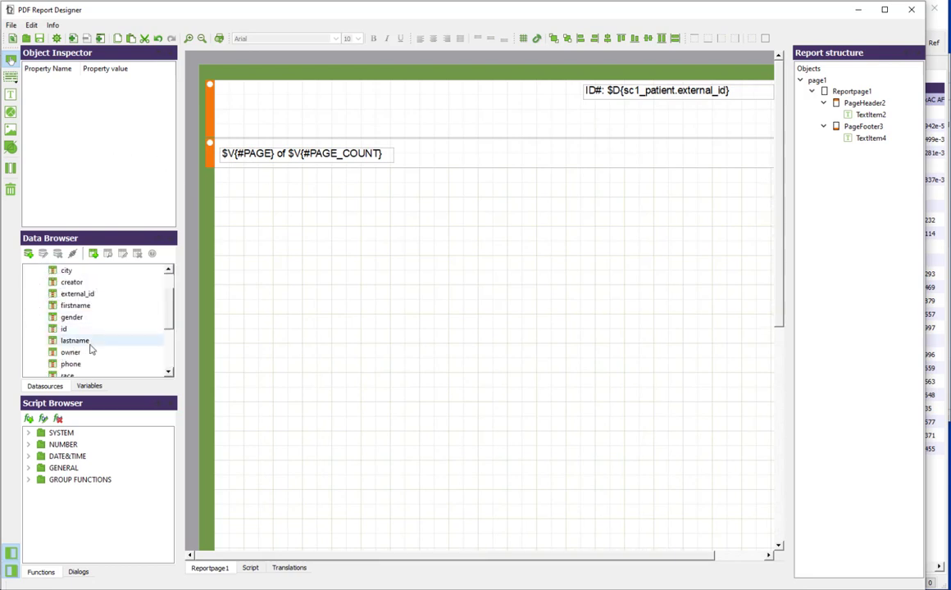
drag(89, 341, 621, 123)
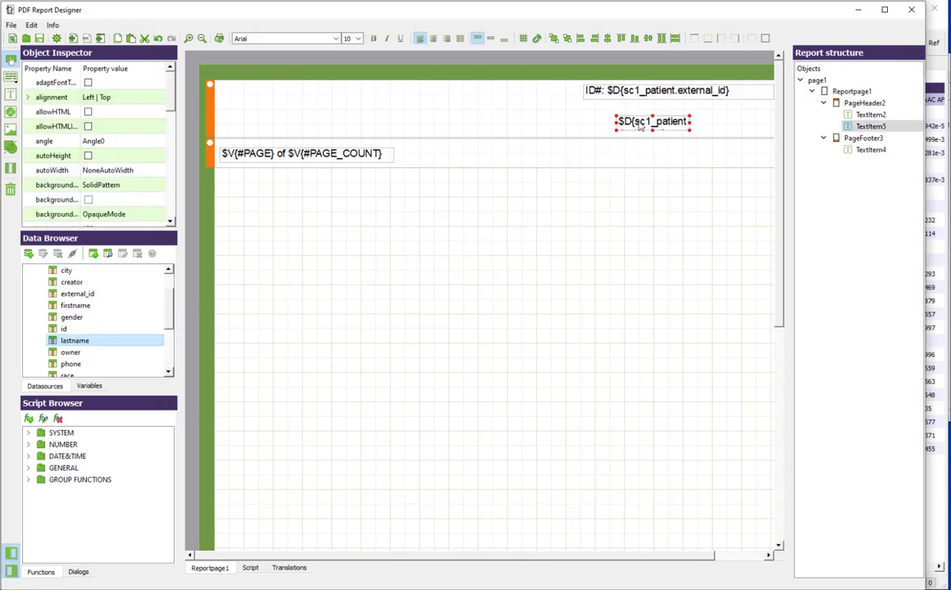
double_click(641, 125)
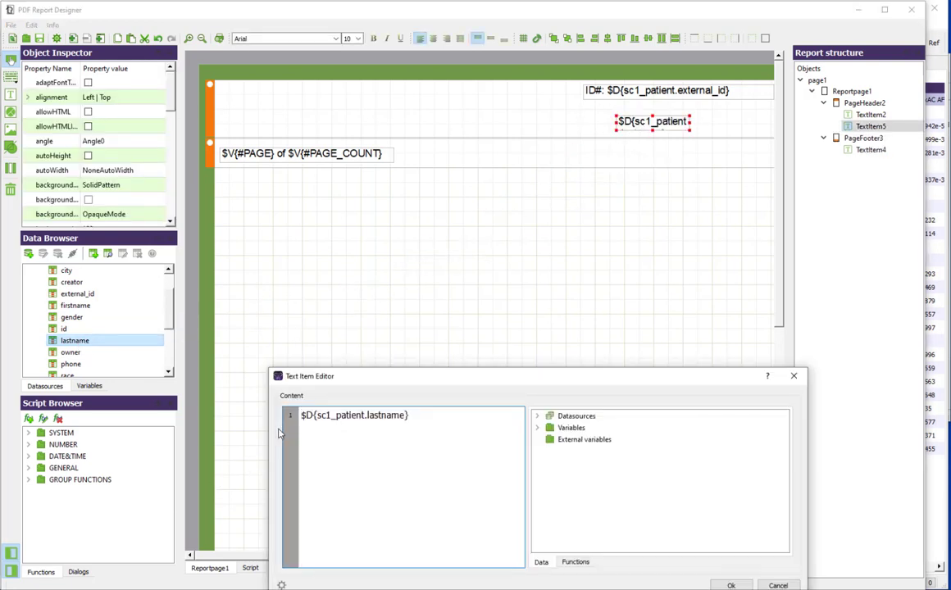
text(Last Name)
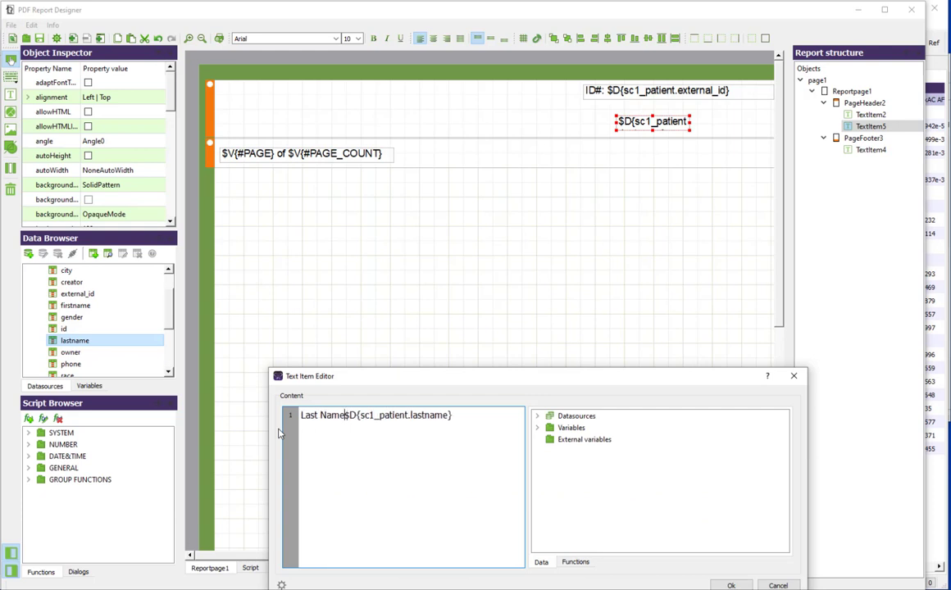
text(:)
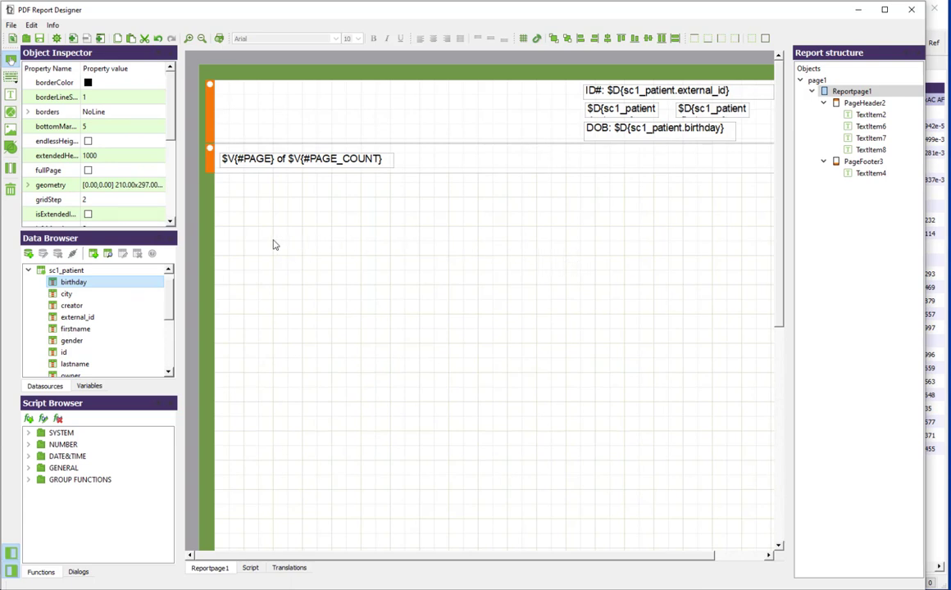
Step: Place an image item of about 20 x 5 mm in the page header, opposite the patient fields
click(11, 129)
click(230, 99)
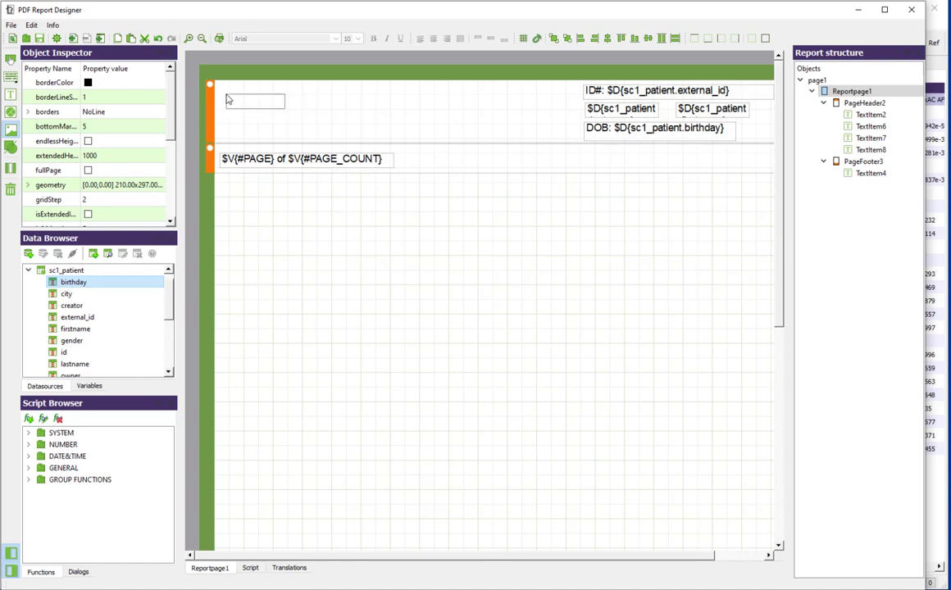
click(225, 99)
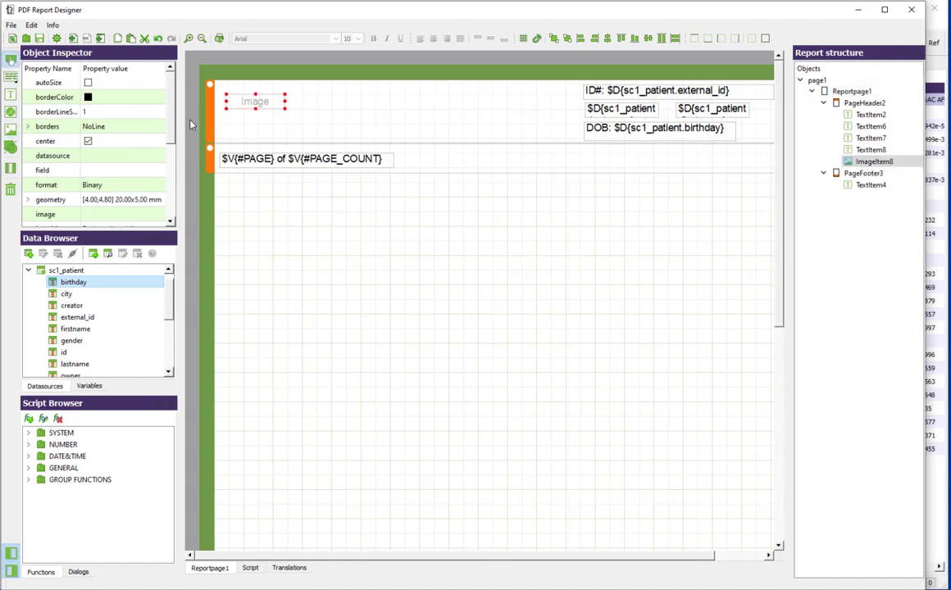
Step: Load SG_logo.png into the page header's image item and enlarge the item to about 47.6 x 15.4 mm
scroll(169, 147, down, 3)
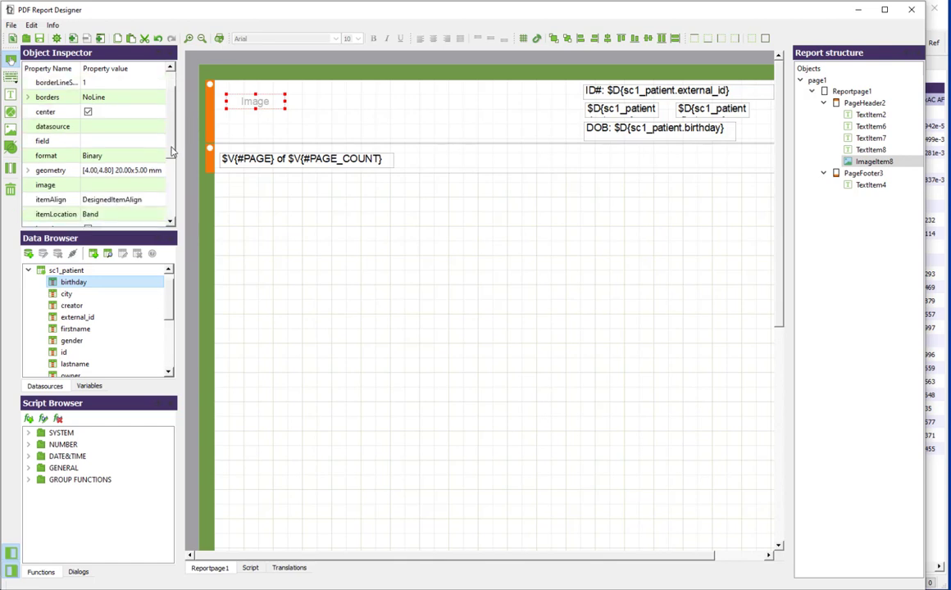
click(103, 169)
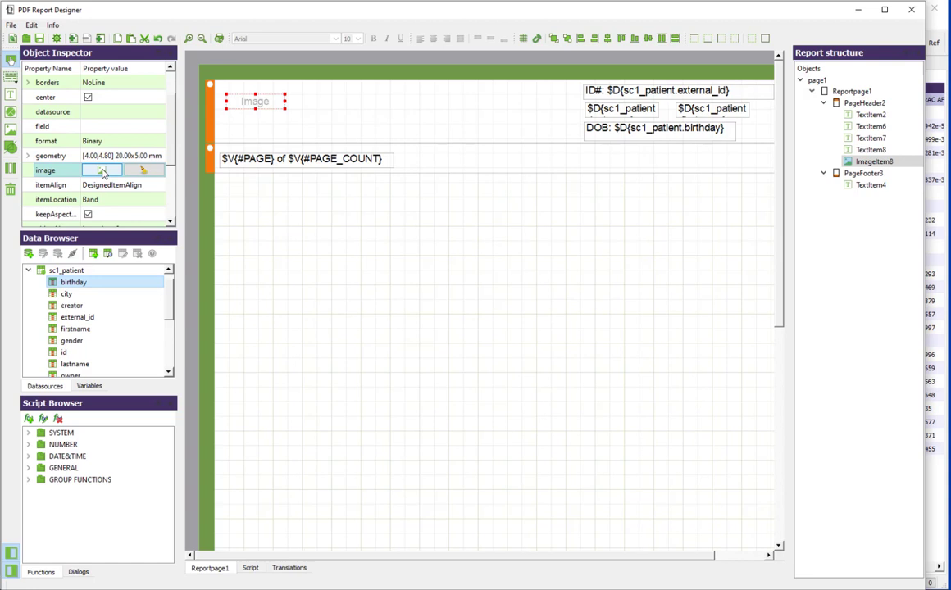
click(102, 170)
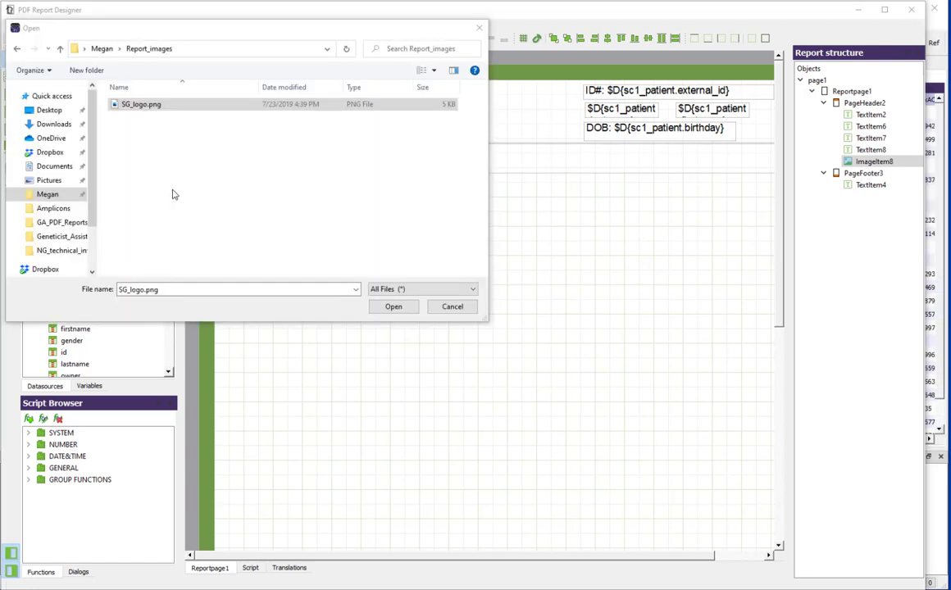
double_click(147, 110)
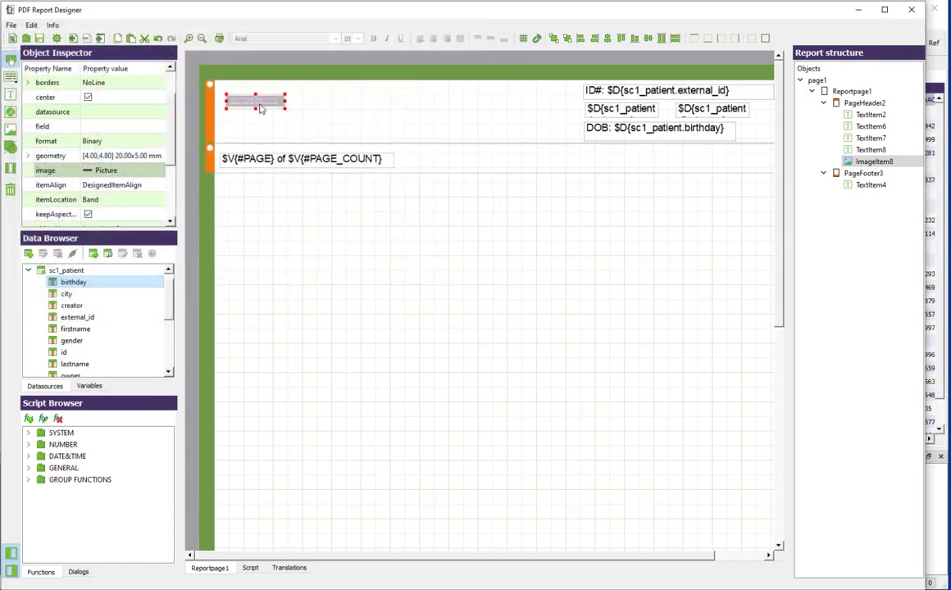
drag(259, 105, 358, 134)
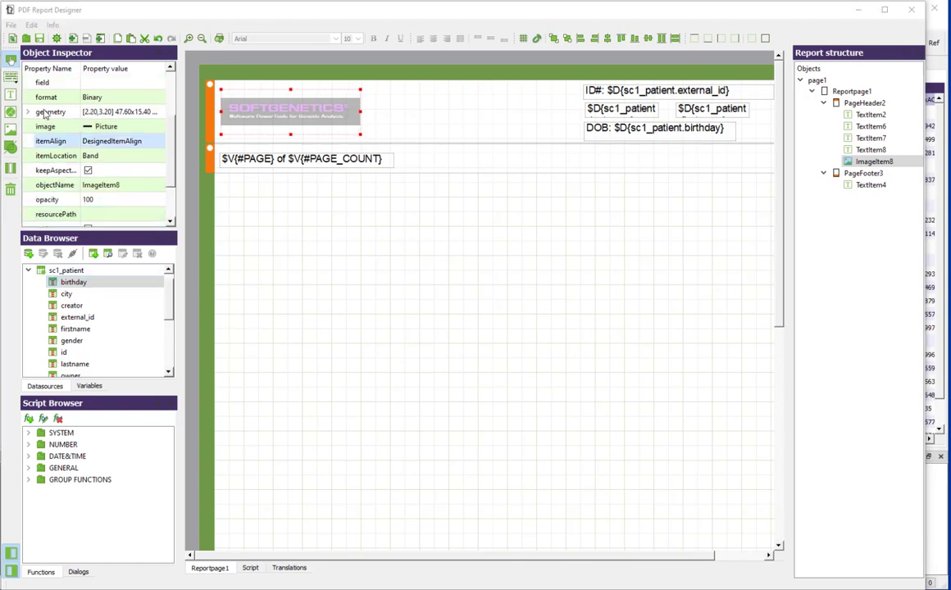
Step: Add a Data band and place the Chr : ChrPos, Gene, HGVS Coding and Pathogenicity fields from sc1_variants in a row on it
click(11, 76)
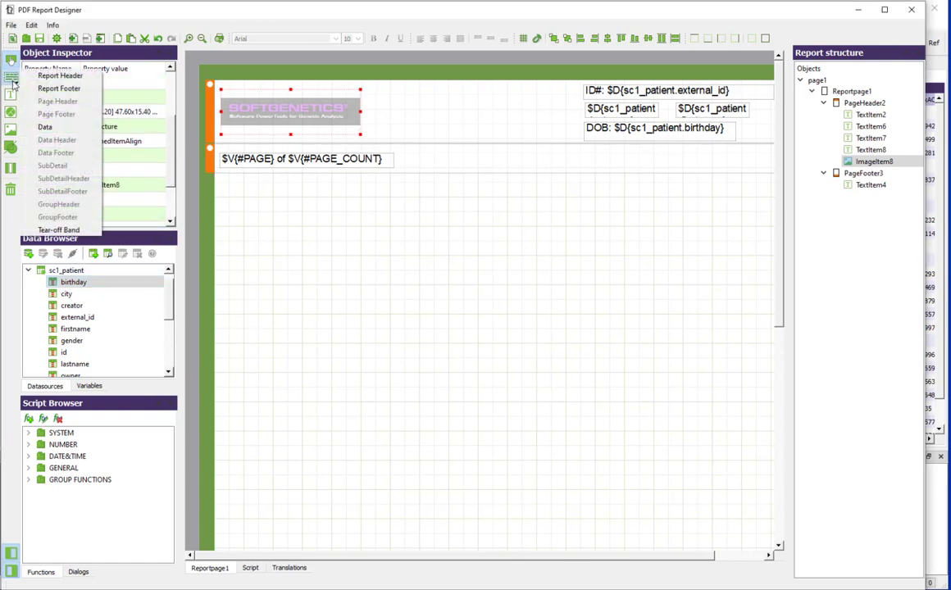
click(46, 127)
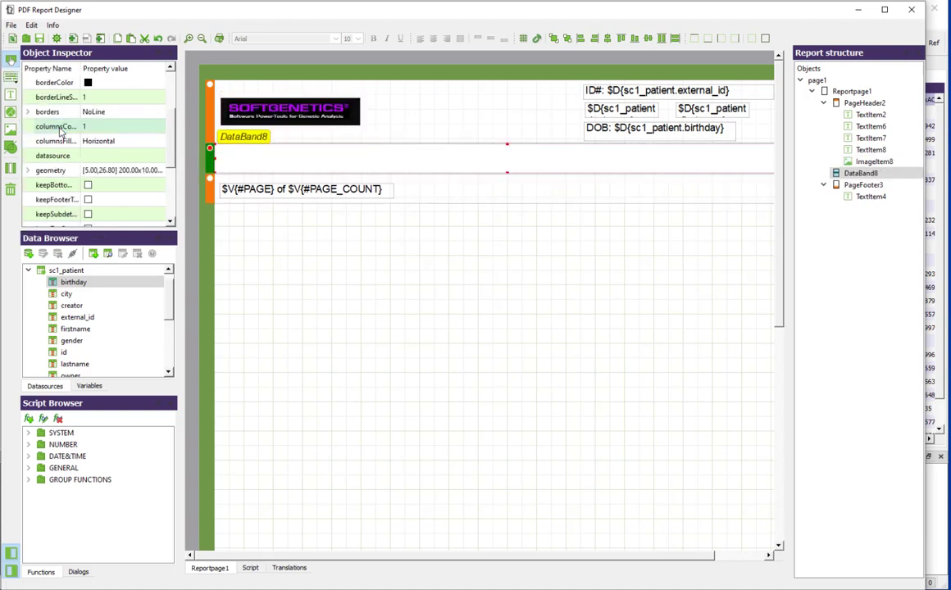
click(29, 270)
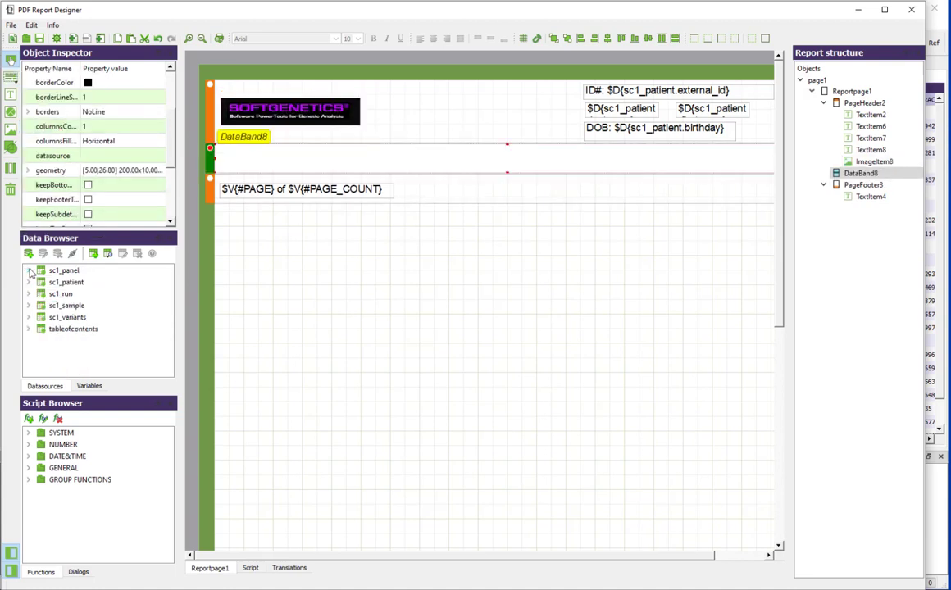
click(29, 318)
scroll(169, 289, down, 2)
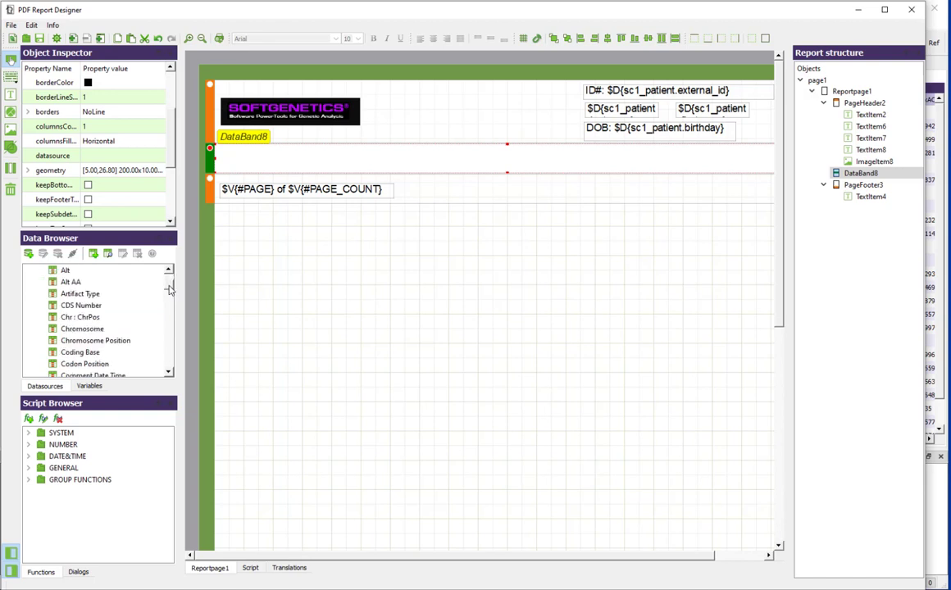
scroll(170, 289, down, 2)
drag(90, 271, 249, 165)
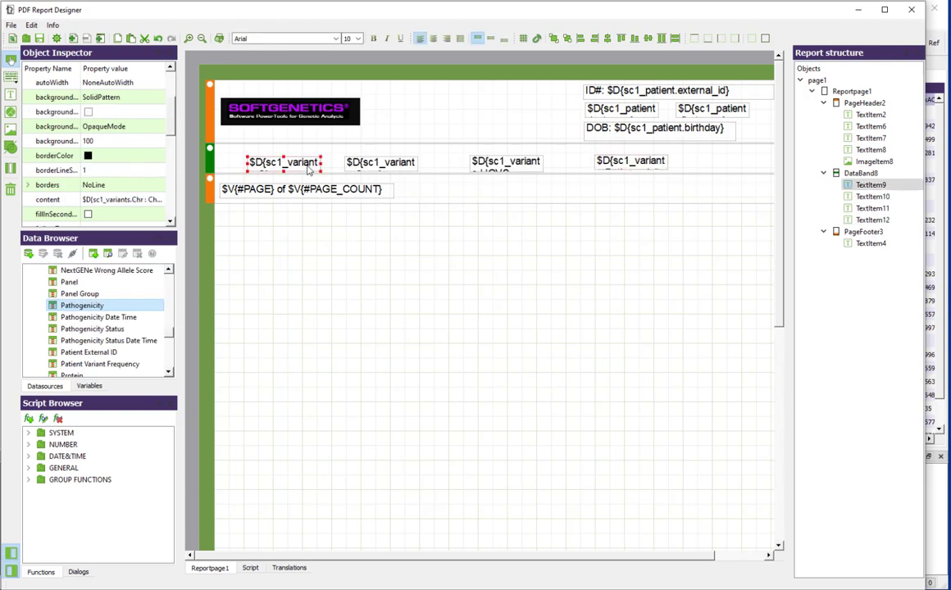
Step: Group the four variant text items in the data band into a horizontal layout
shift+click(374, 156)
shift+click(507, 164)
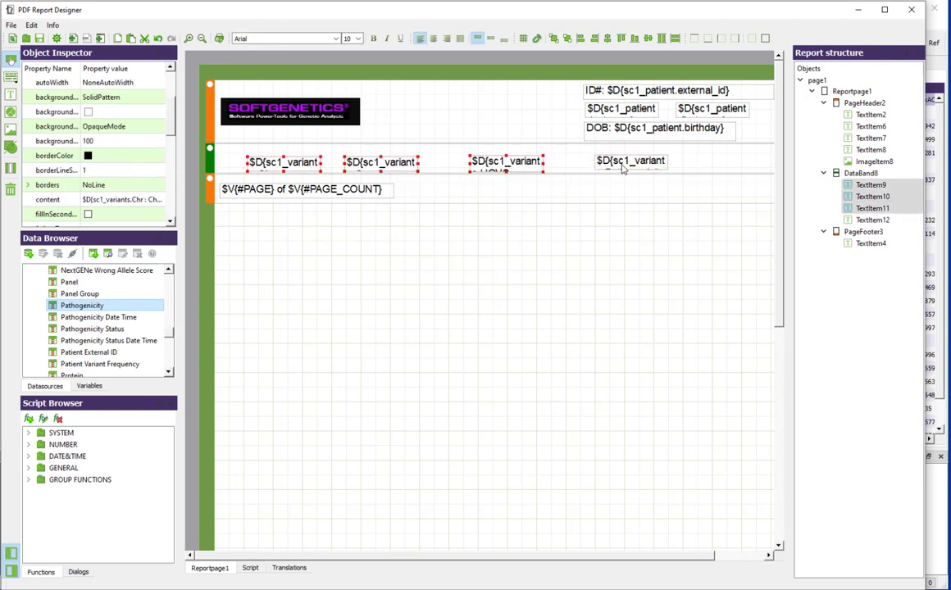
shift+click(630, 166)
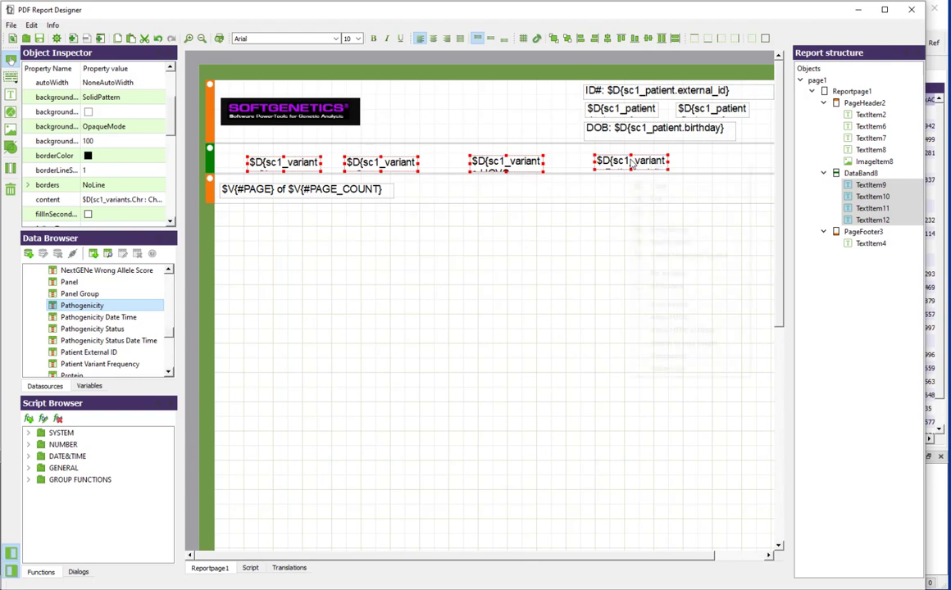
click(676, 195)
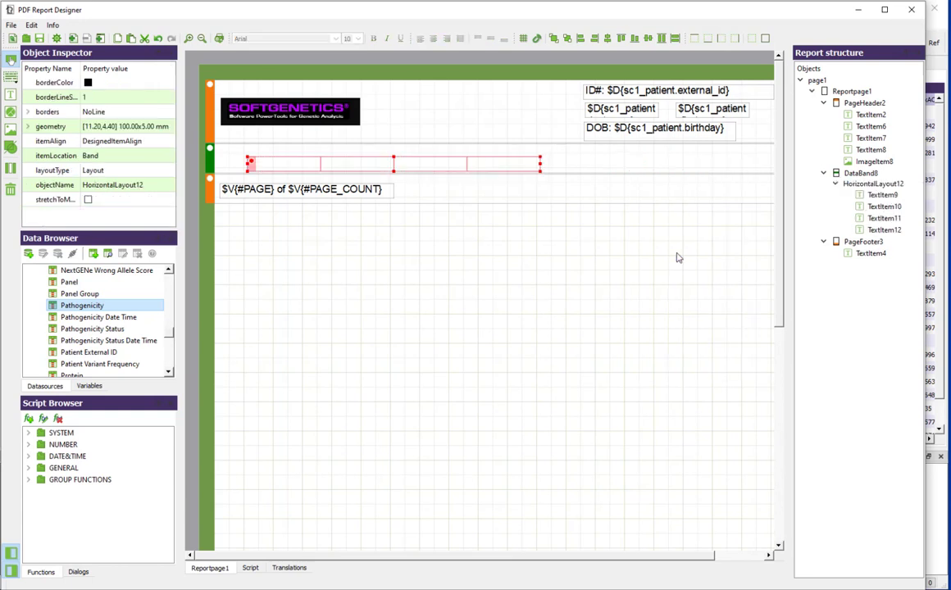
Step: Move the horizontal layout to the data band's left edge and enlarge it to about 198.2 x 6.6 mm
drag(250, 167, 202, 161)
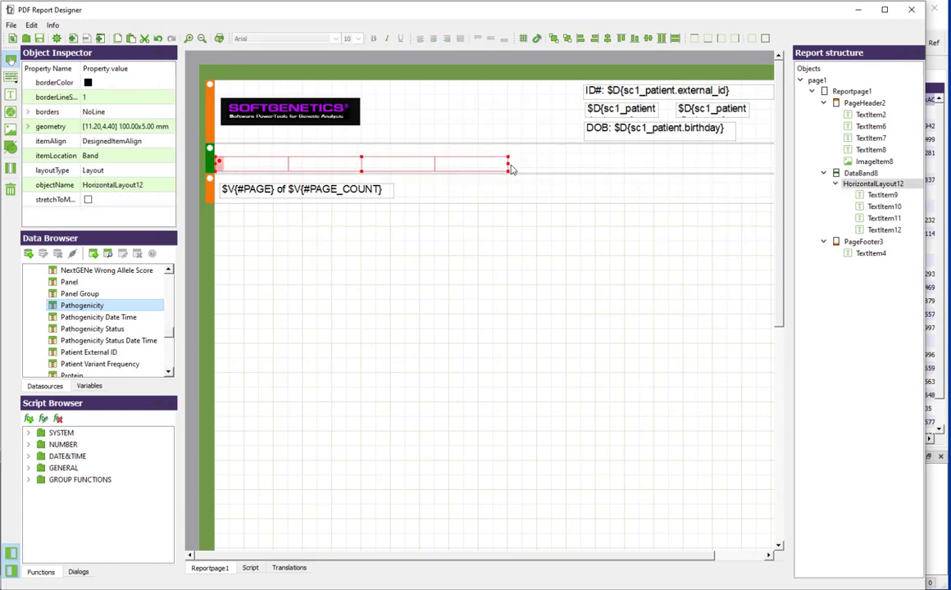
drag(508, 166, 783, 170)
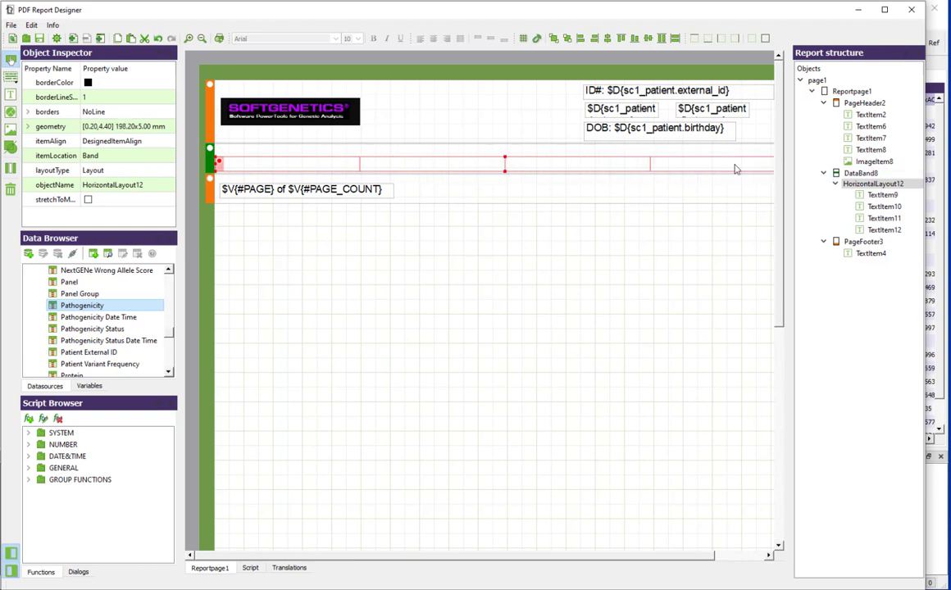
drag(505, 159, 506, 154)
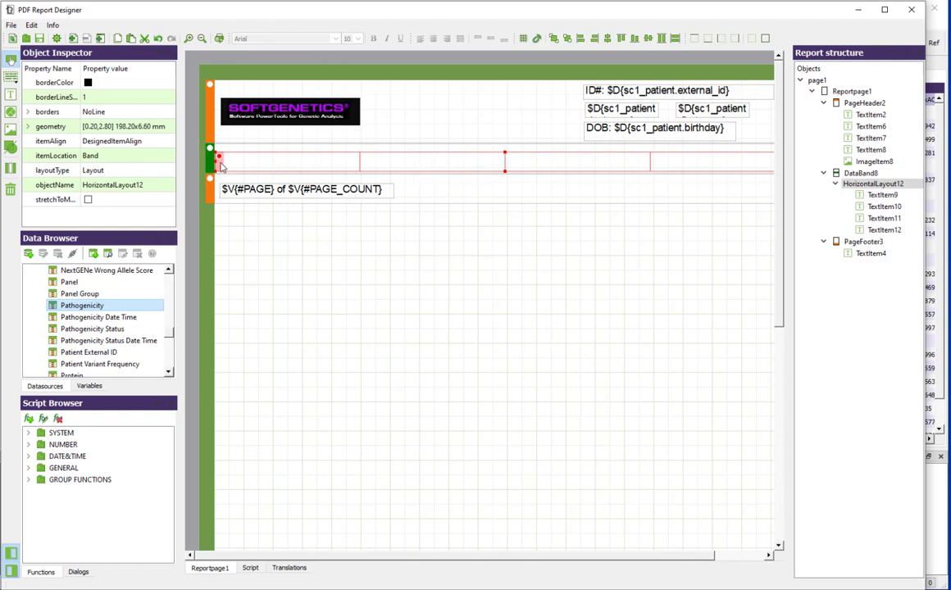
click(426, 241)
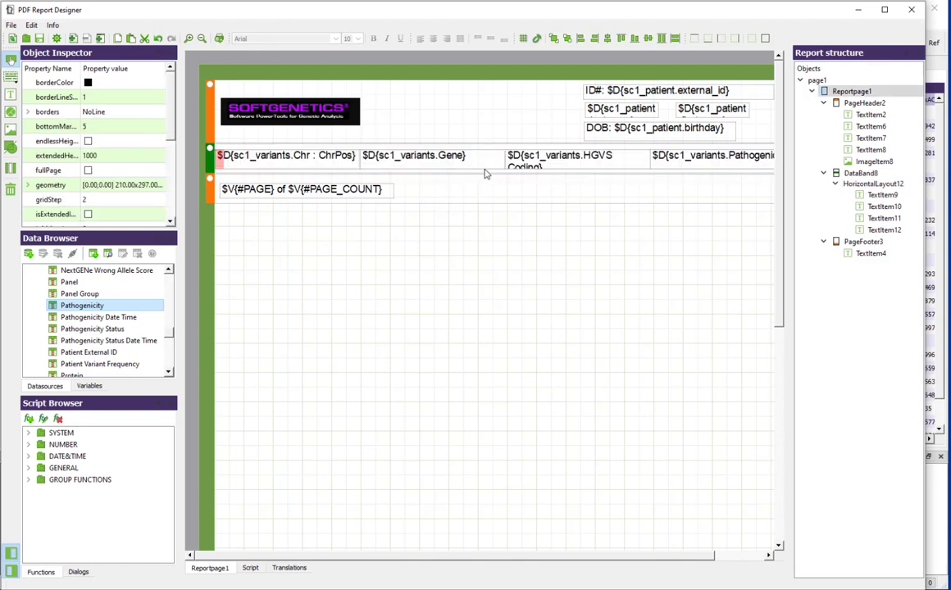
Step: Narrow the Chr : ChrPos and Gene columns and widen the HGVS Coding column in the data band's layout
click(363, 167)
drag(363, 166, 337, 166)
click(469, 165)
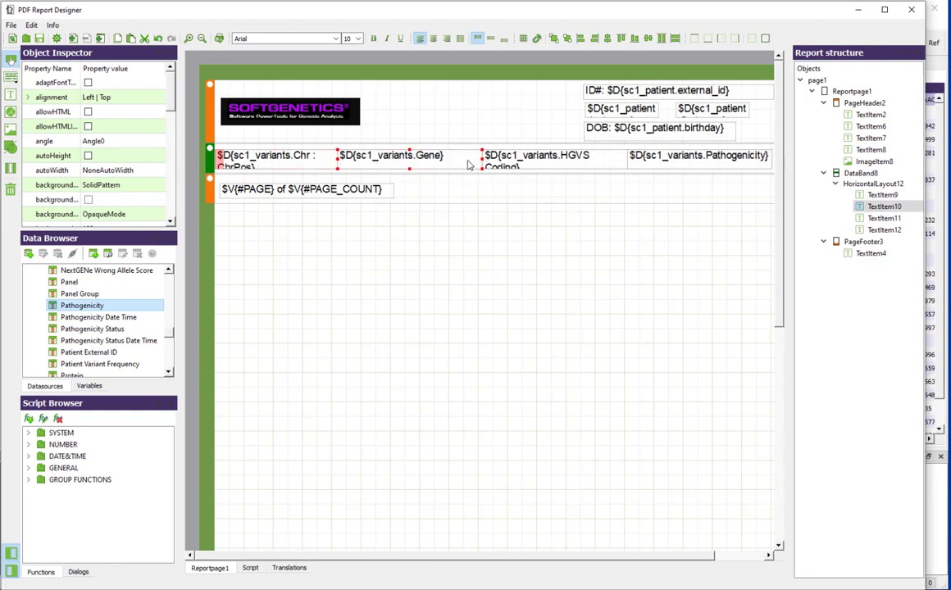
drag(472, 163, 446, 163)
click(555, 165)
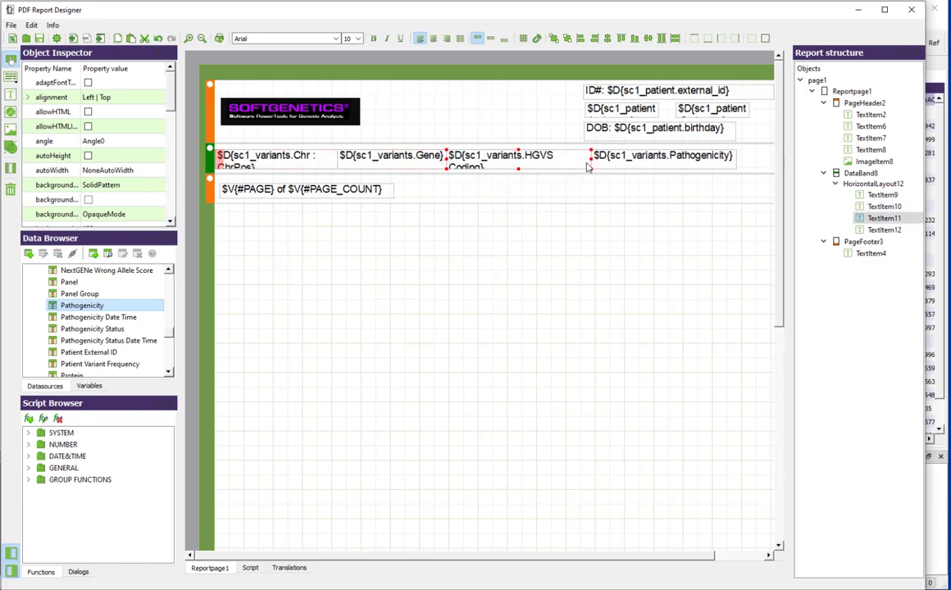
drag(590, 163, 661, 161)
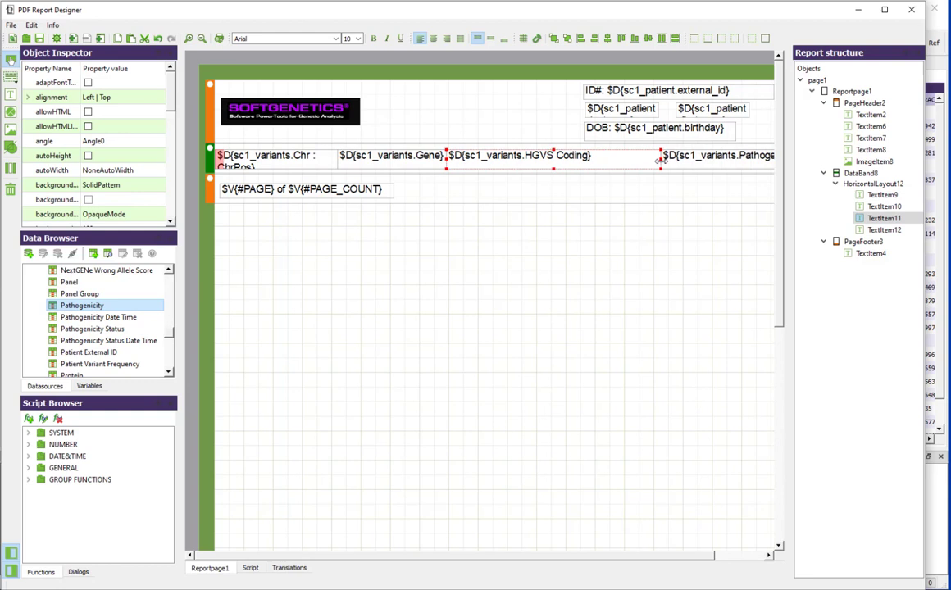
Step: Add a Data Header band connected to the variants data band
click(661, 161)
click(10, 77)
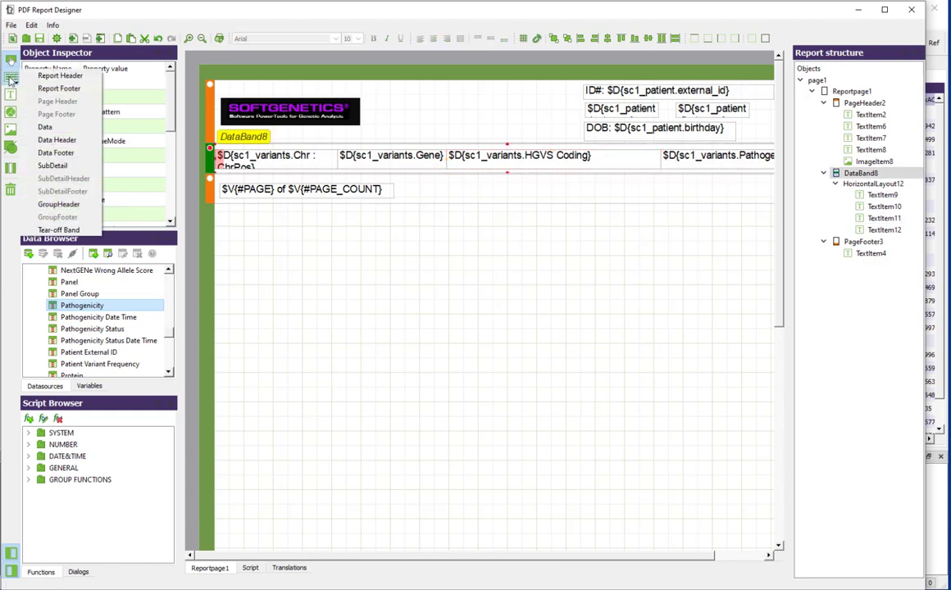
click(58, 141)
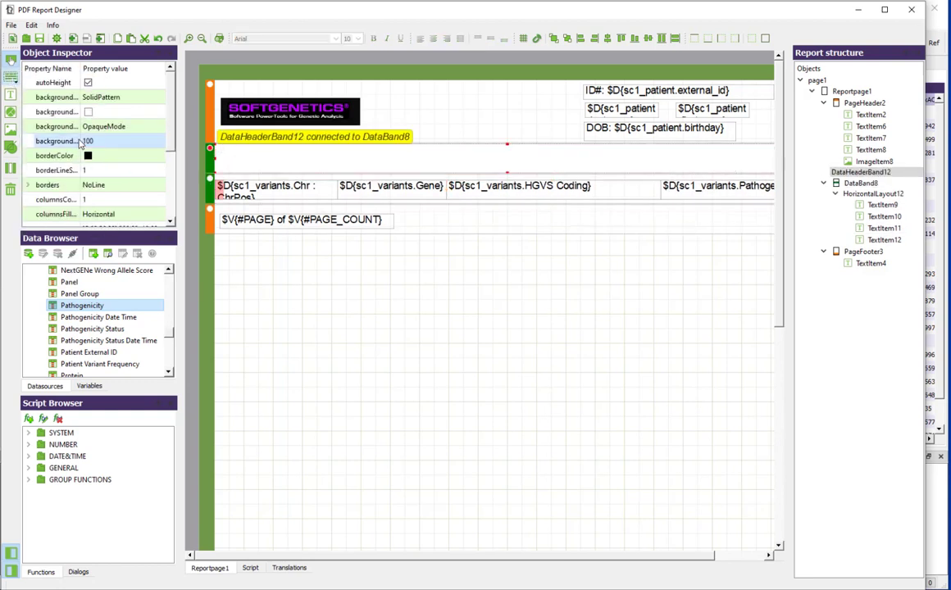
Step: Place text items in the data header band for the column headings "Chr Pos", "Gene", "HGVS Coding" and "Classification"
click(10, 96)
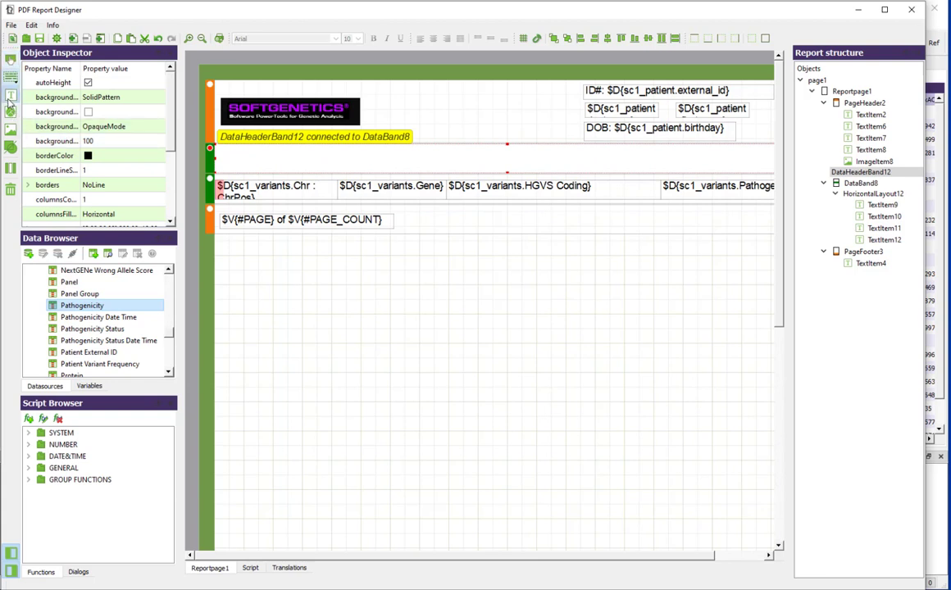
click(242, 159)
text(Chr P)
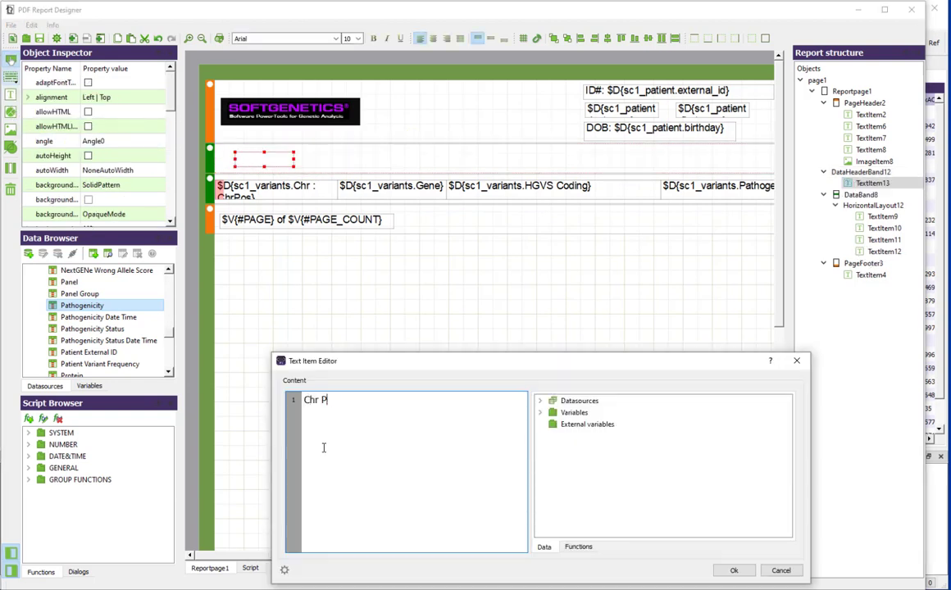
text(os)
click(734, 570)
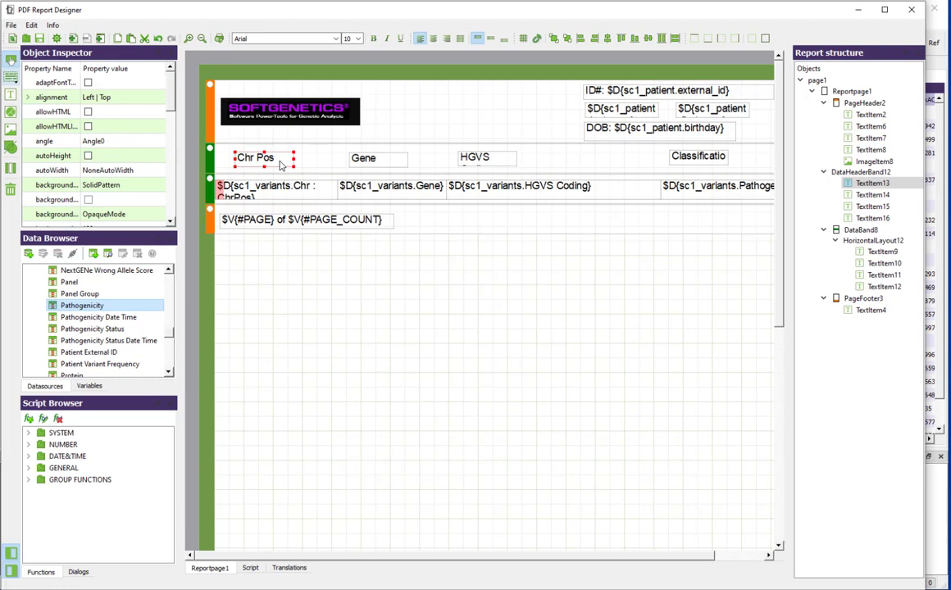
Step: Group the four column headings into a horizontal layout and align it with the data columns below
click(378, 163)
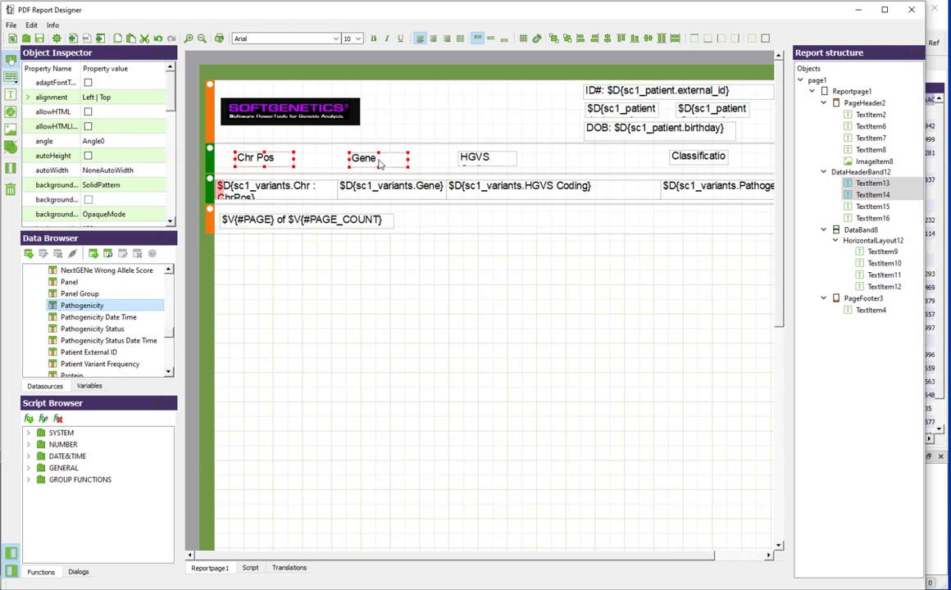
shift+click(475, 157)
shift+click(697, 156)
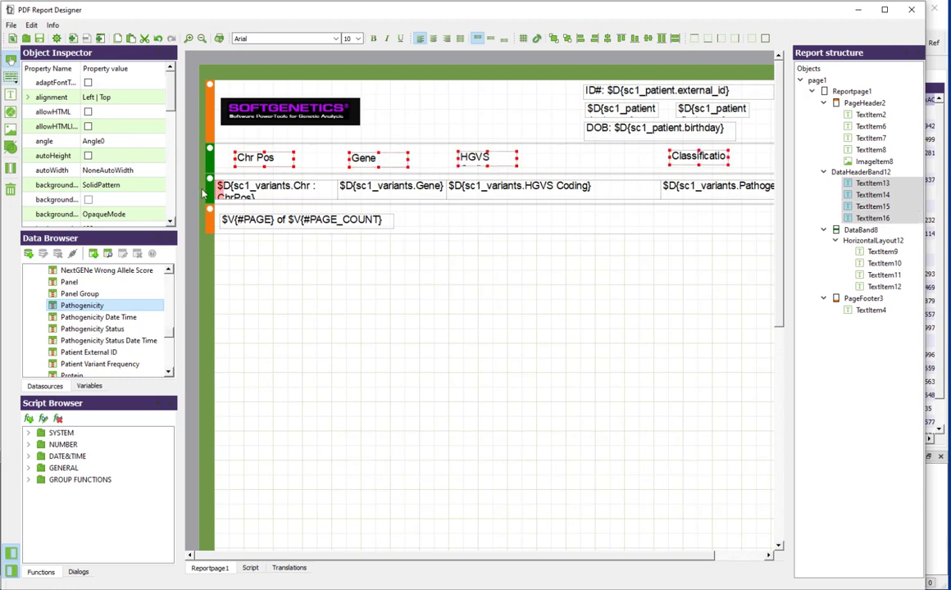
right_click(249, 158)
click(307, 256)
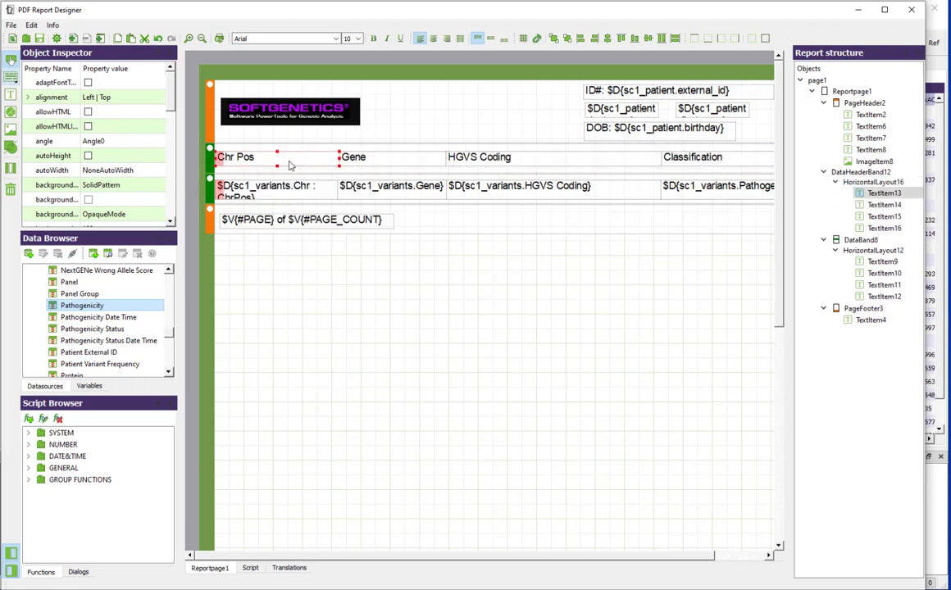
Step: Set the font of the Chr Pos heading to Arial Bold 10 with underline
scroll(158, 97, down, 3)
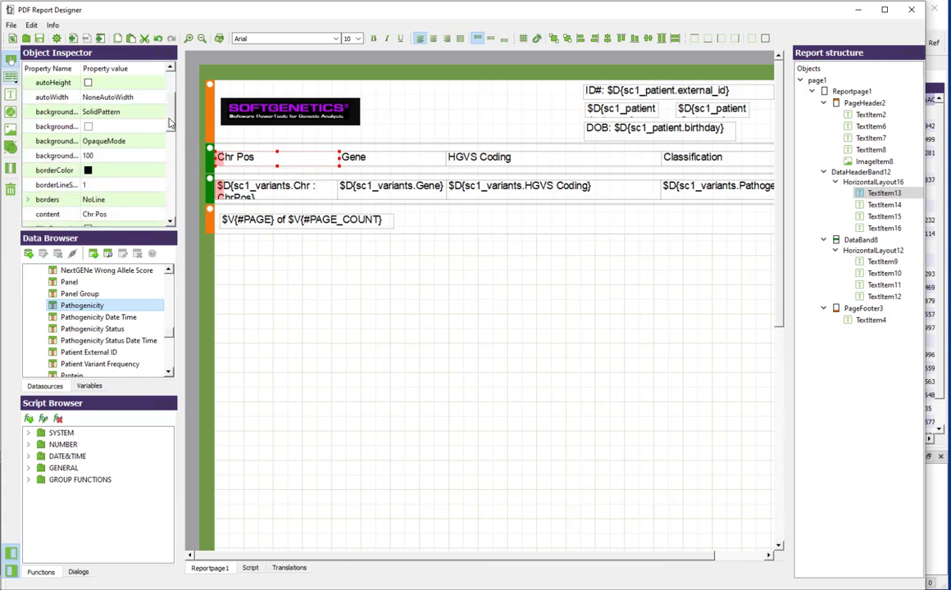
scroll(168, 123, down, 4)
click(121, 156)
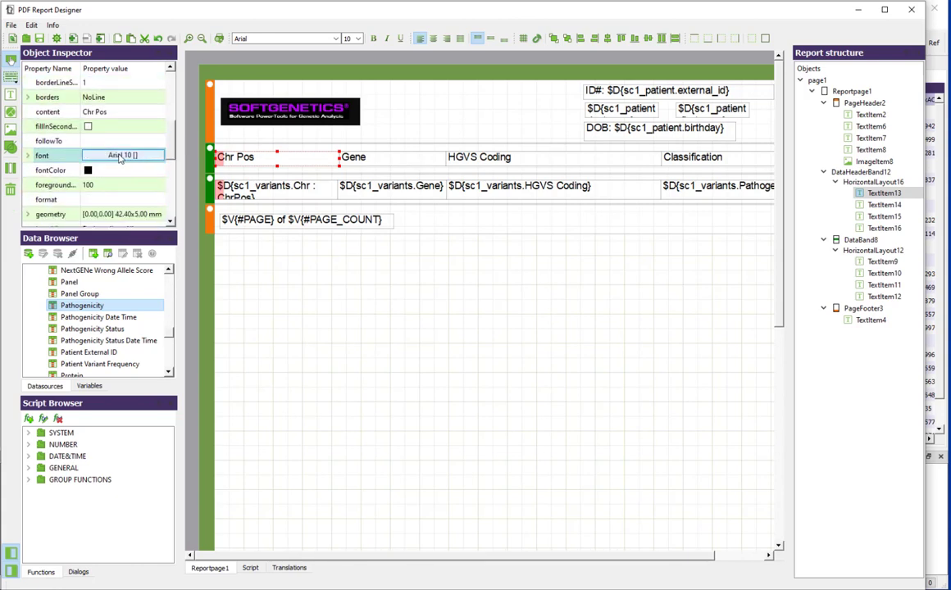
click(120, 158)
click(479, 241)
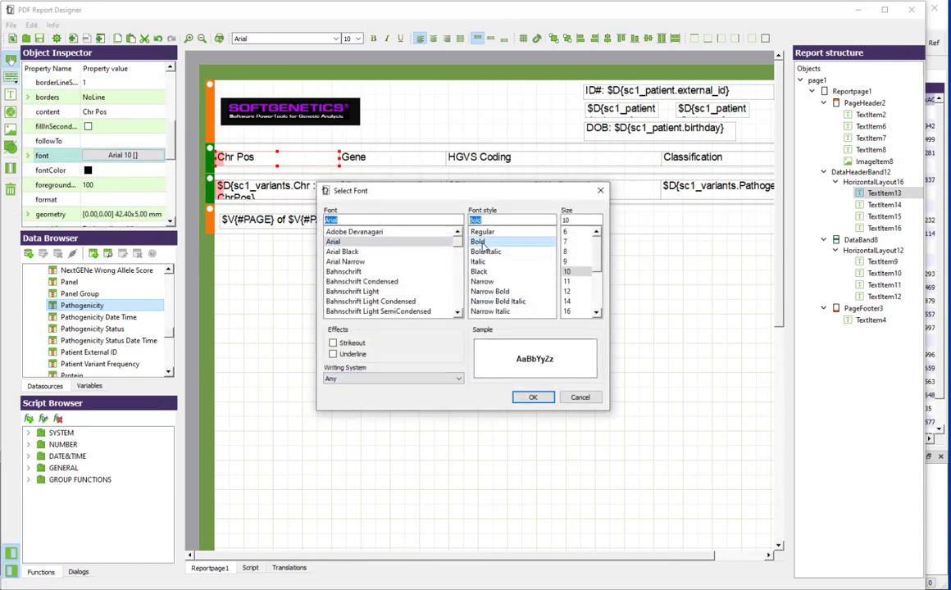
click(529, 400)
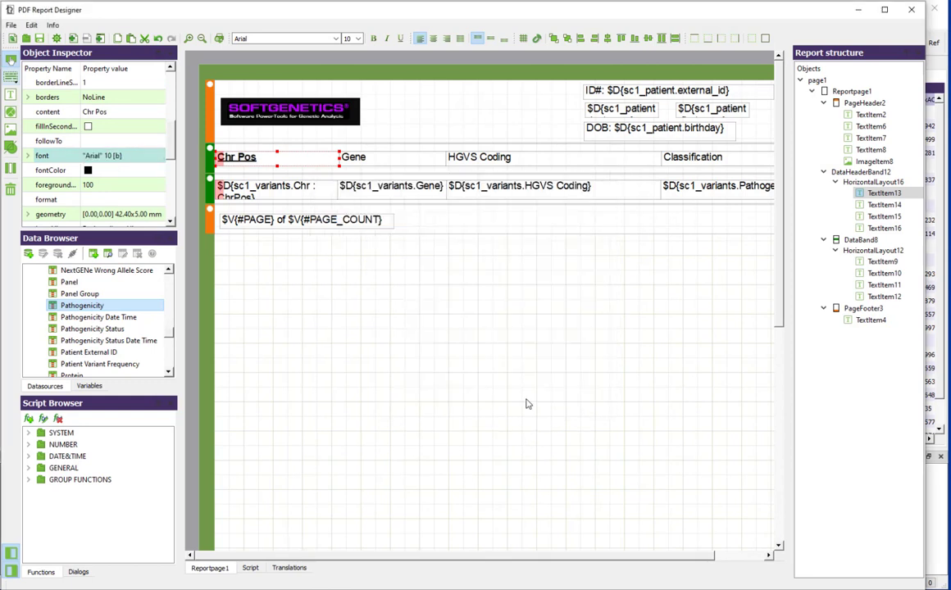
Step: Expand the border line options of the Chr Pos heading
scroll(151, 125, up, 1)
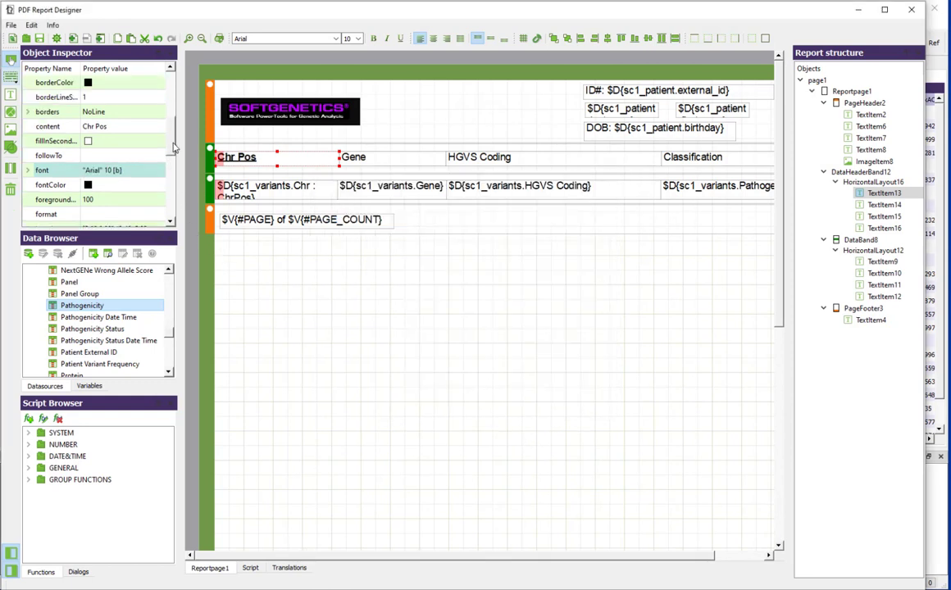
double_click(151, 126)
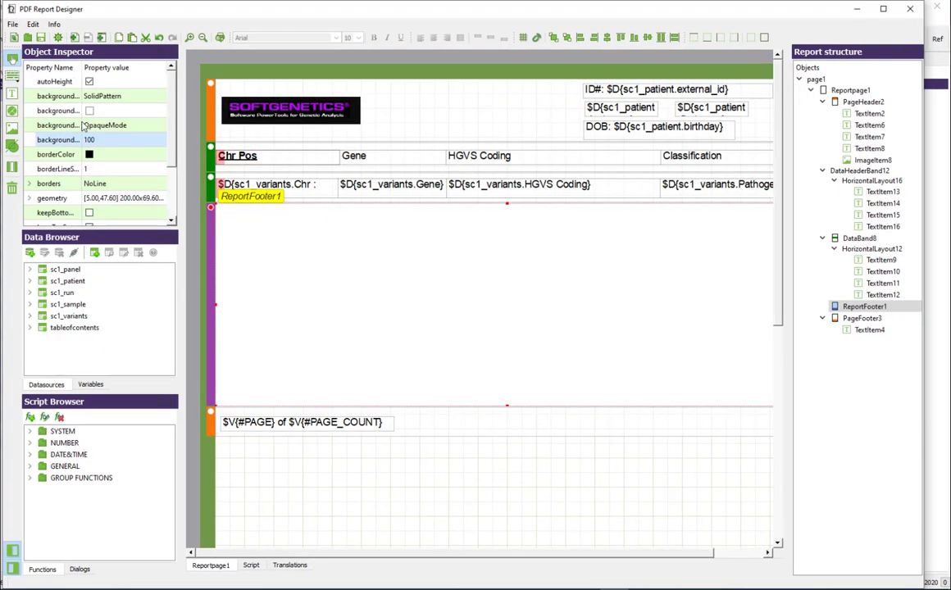
Step: Add a report footer text item with the Additional Comments and Followup Recommendations text copied from Notepad, and enlarge it to fill the band
click(11, 93)
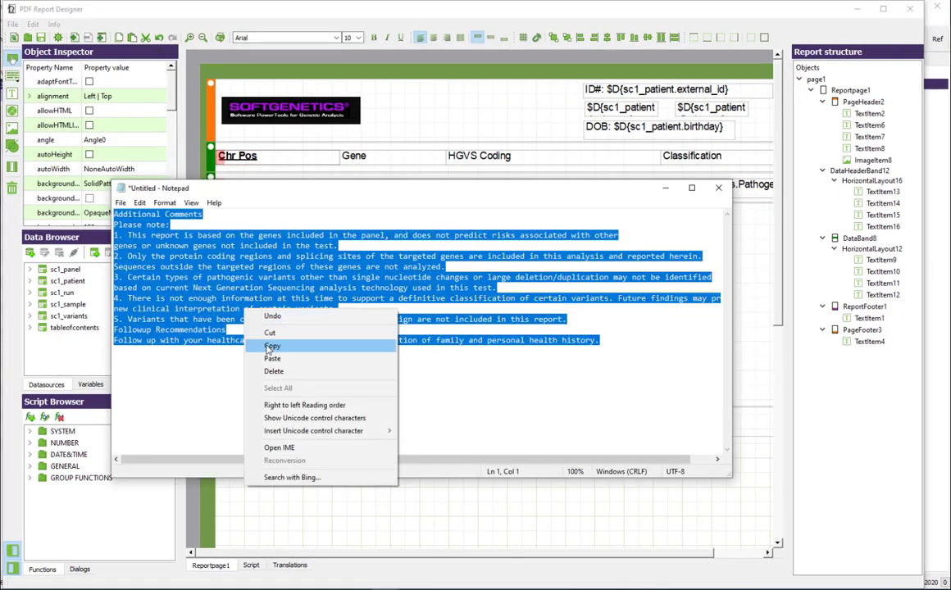
click(379, 342)
click(665, 190)
double_click(246, 215)
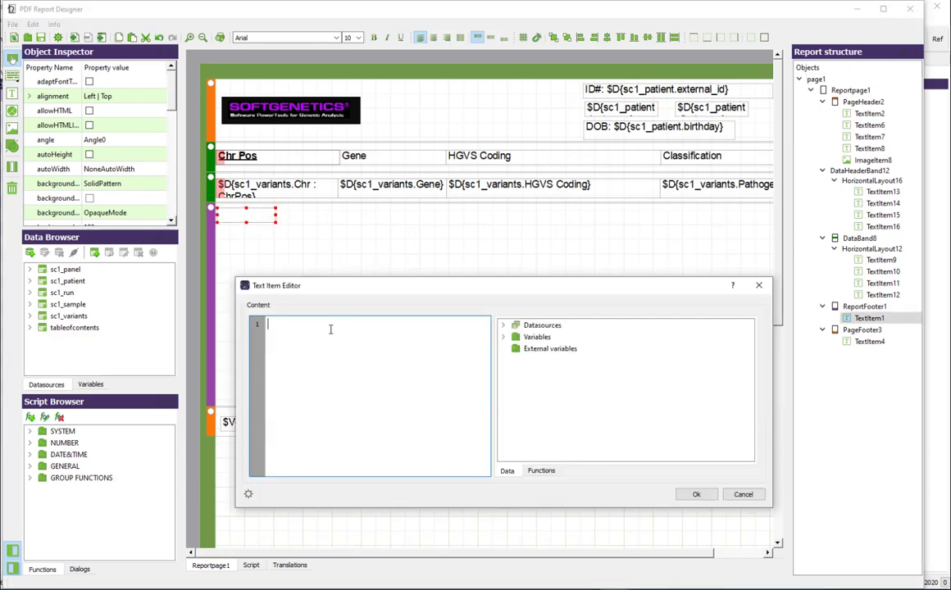
key(ctrl+v)
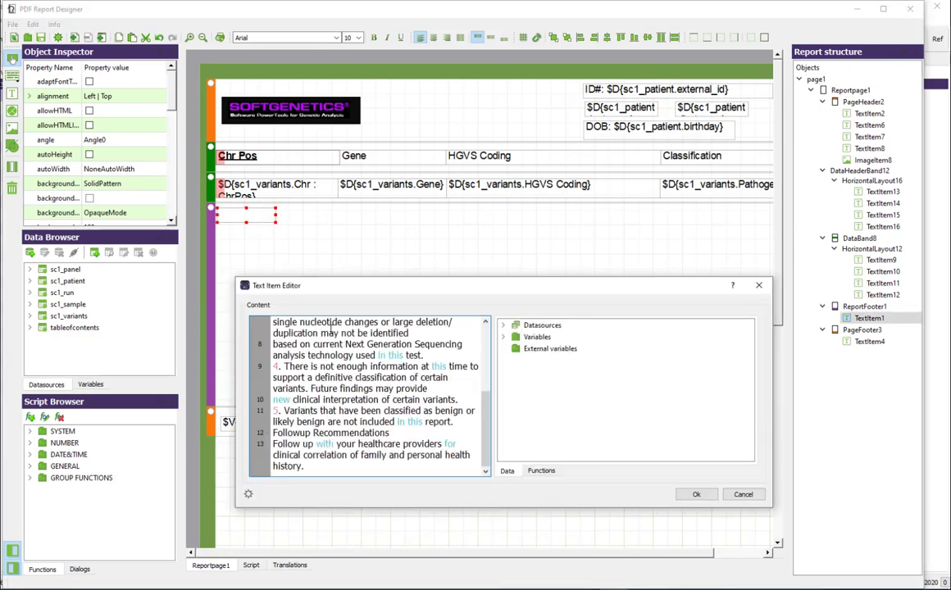
click(696, 494)
drag(276, 221, 771, 414)
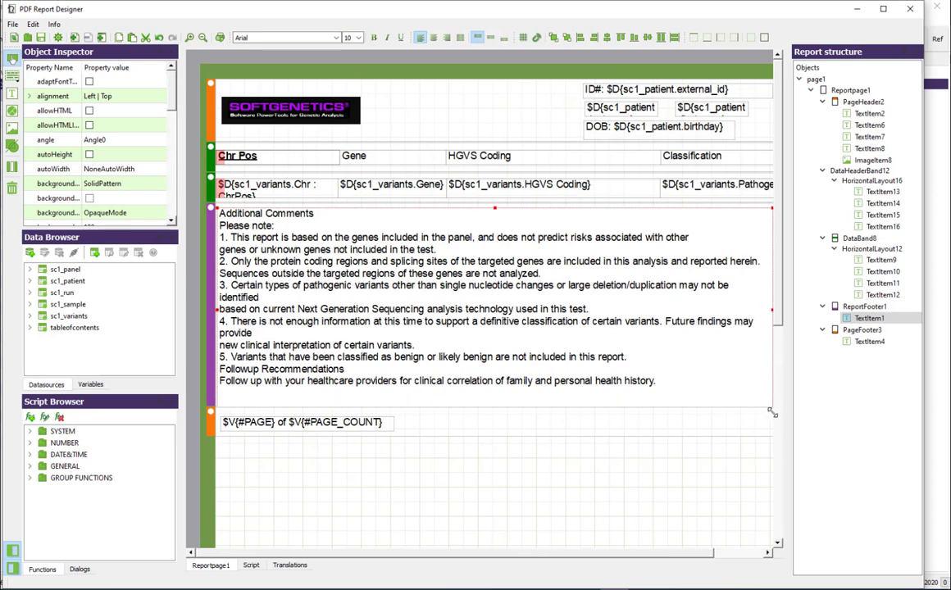
Step: Save the finished report template
click(552, 503)
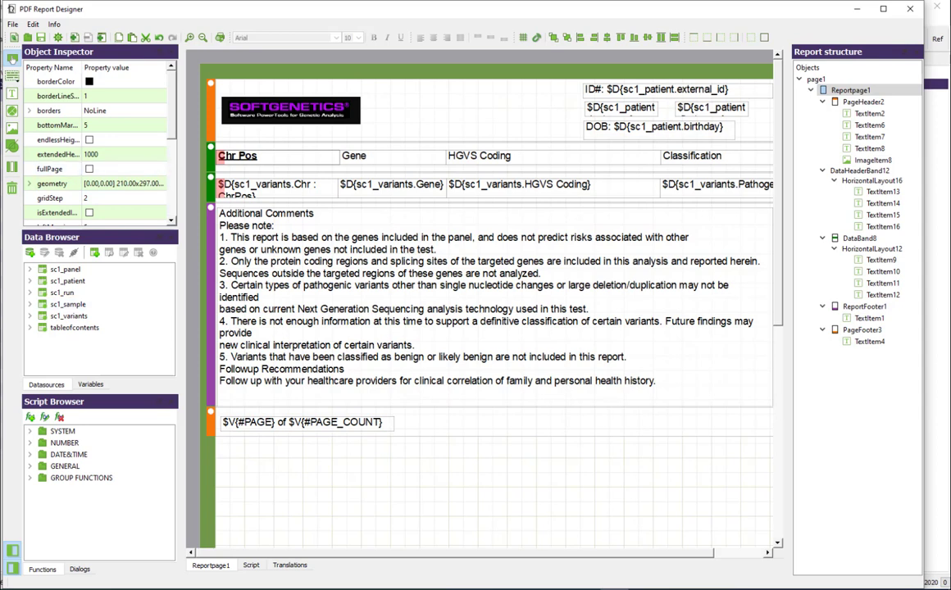
click(13, 25)
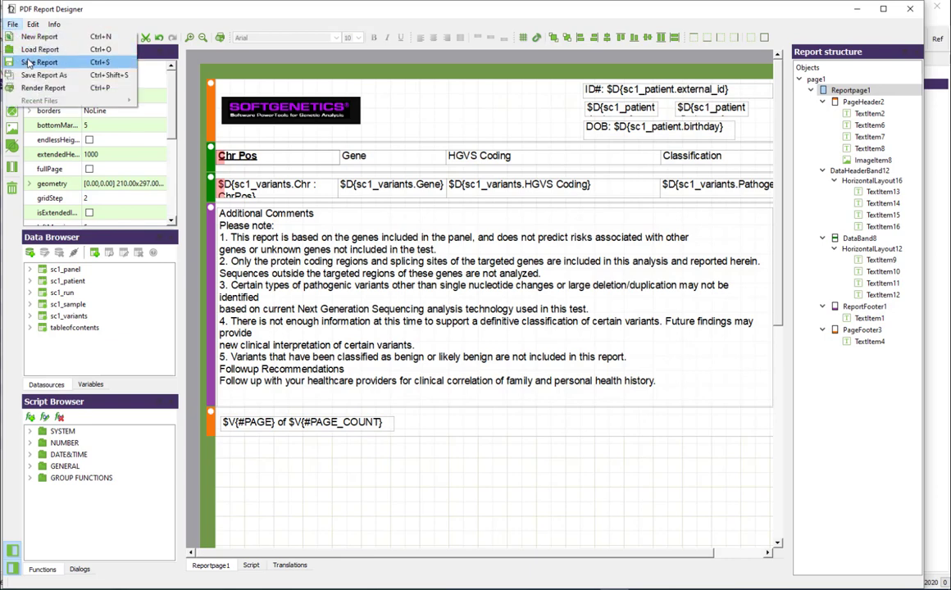
click(17, 57)
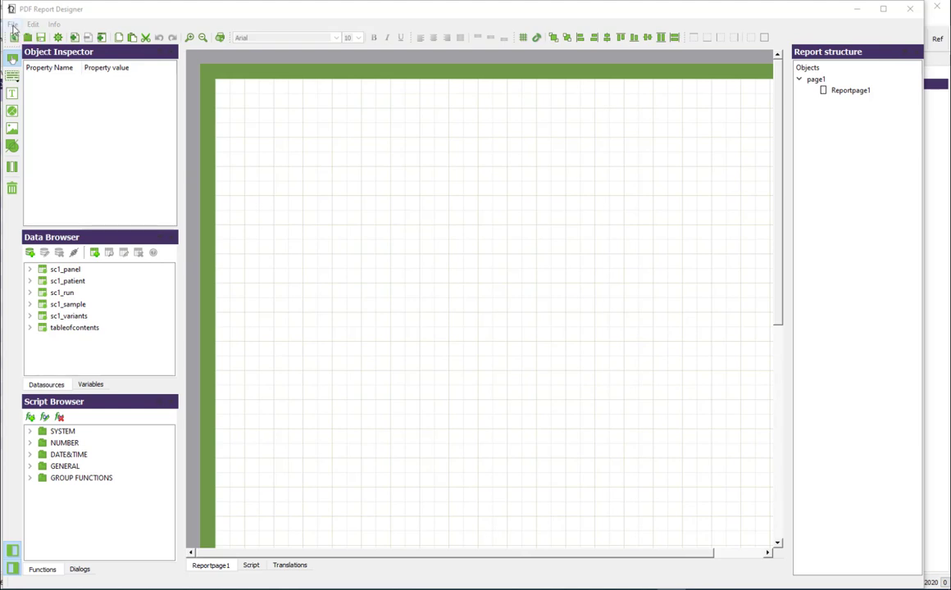
Step: Load a saved report template into the blank report designer
click(13, 25)
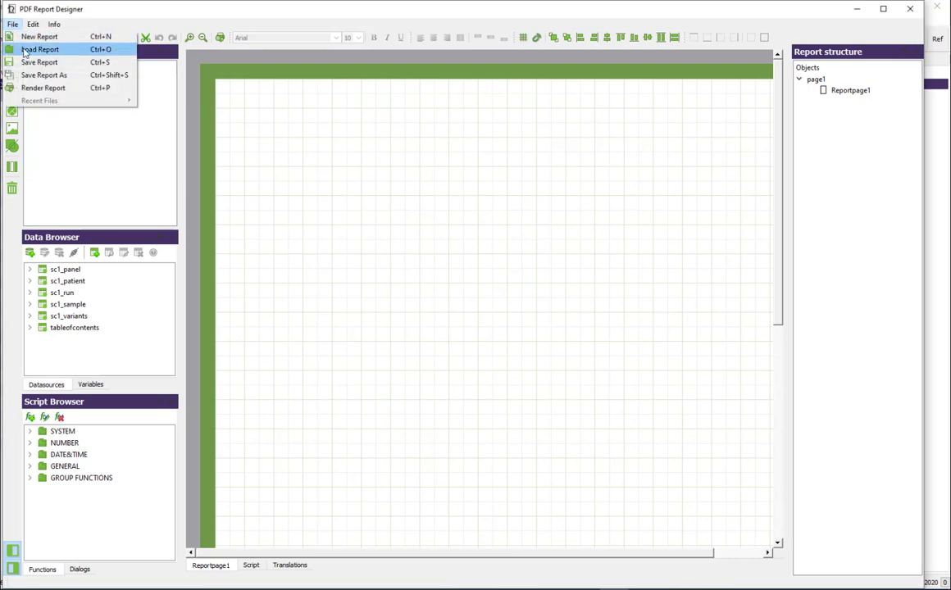
click(33, 49)
click(344, 203)
click(543, 405)
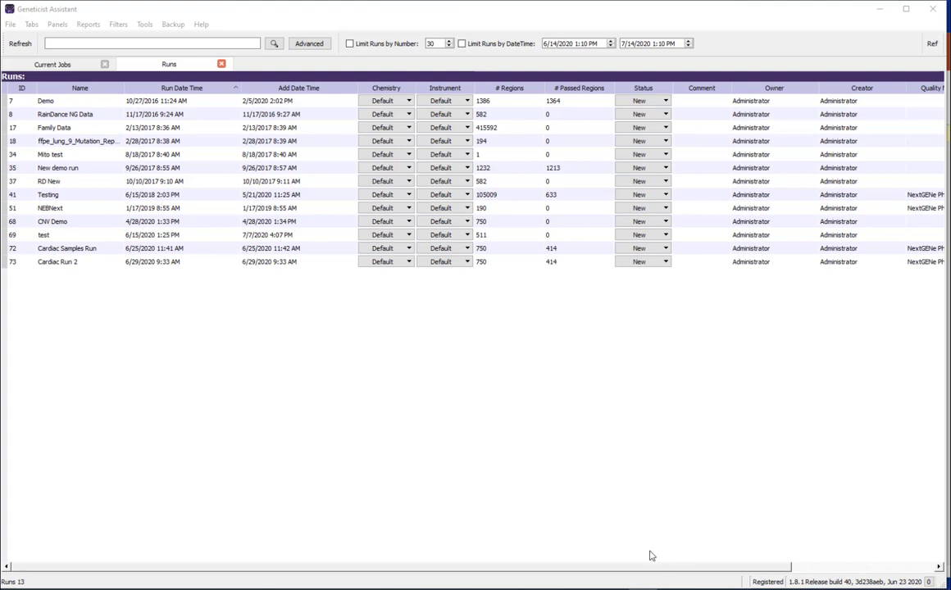
Step: In Geneticist Assistant, list the Sample PDF Report templates offered for the Demo run
click(71, 104)
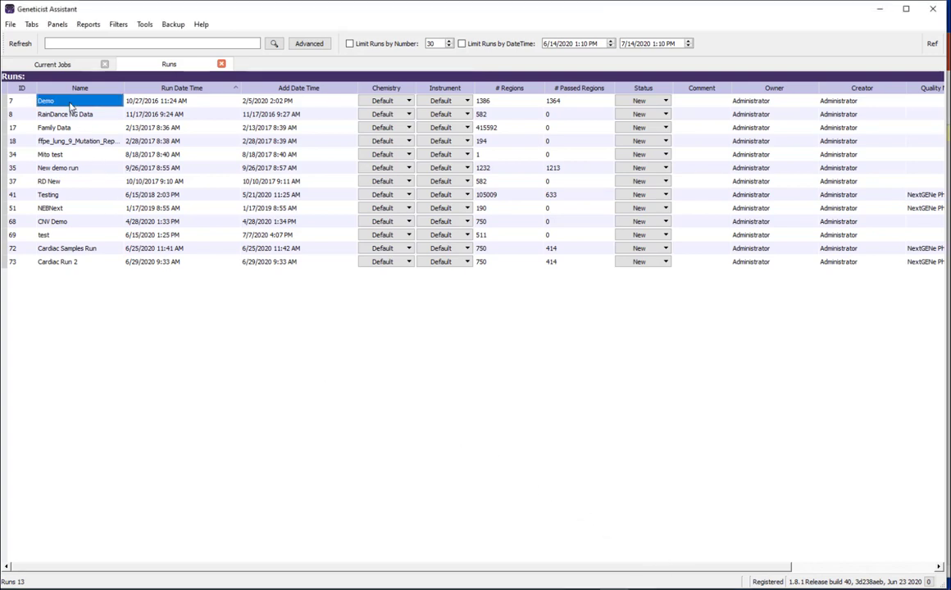
right_click(70, 104)
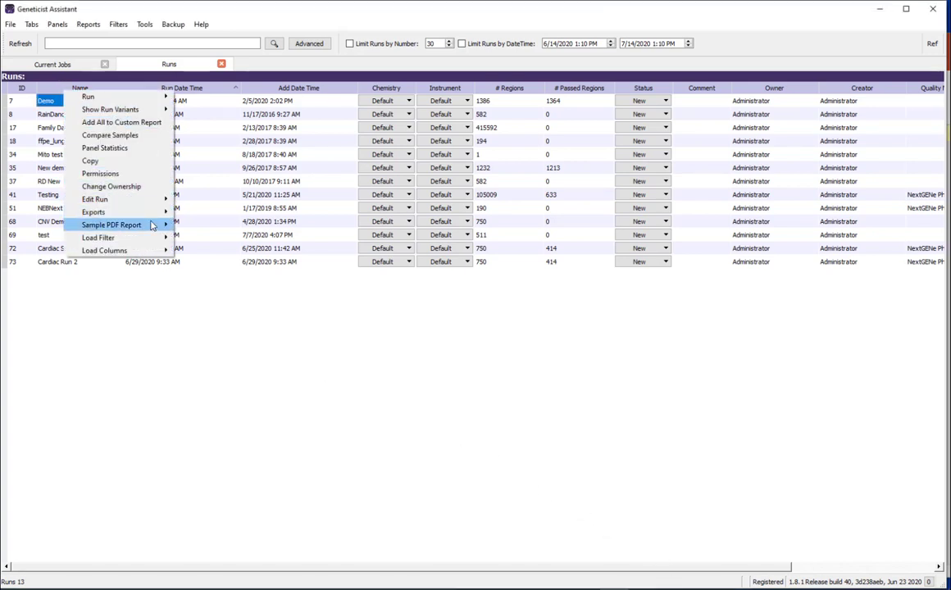
mouse_move(152, 226)
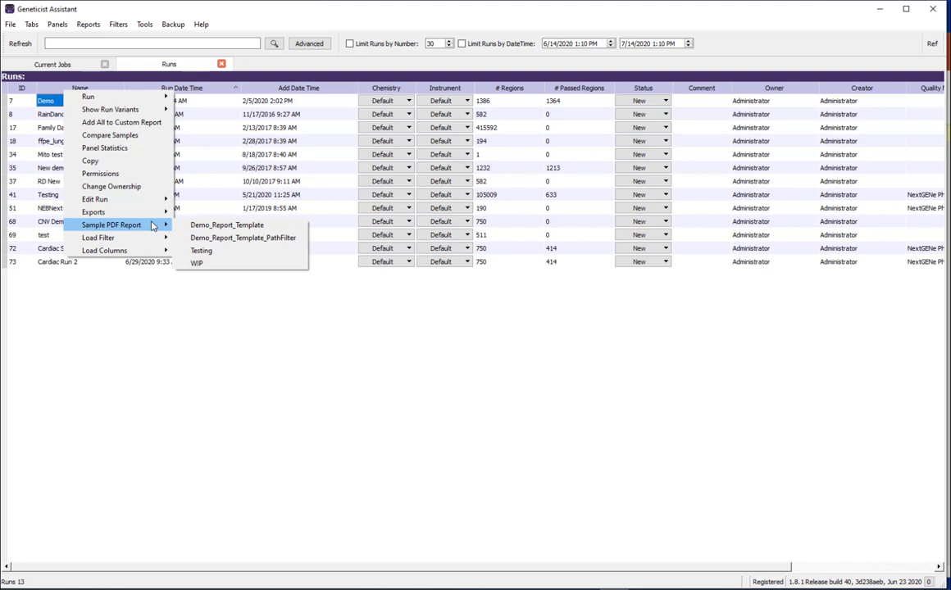
Step: Open the Demo run, select its first three samples and bring up their Sample PDF Report options
double_click(41, 105)
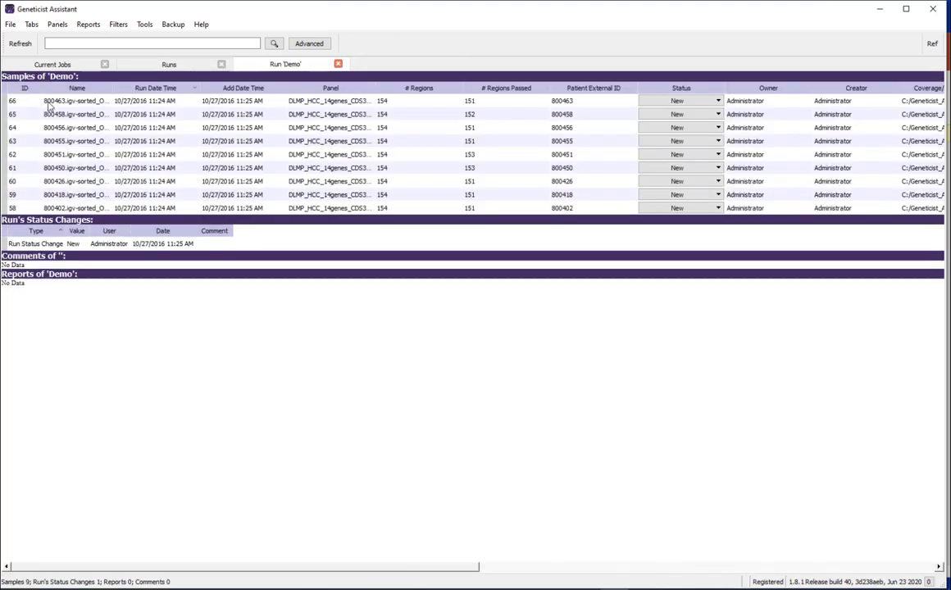
click(54, 105)
drag(54, 107, 54, 123)
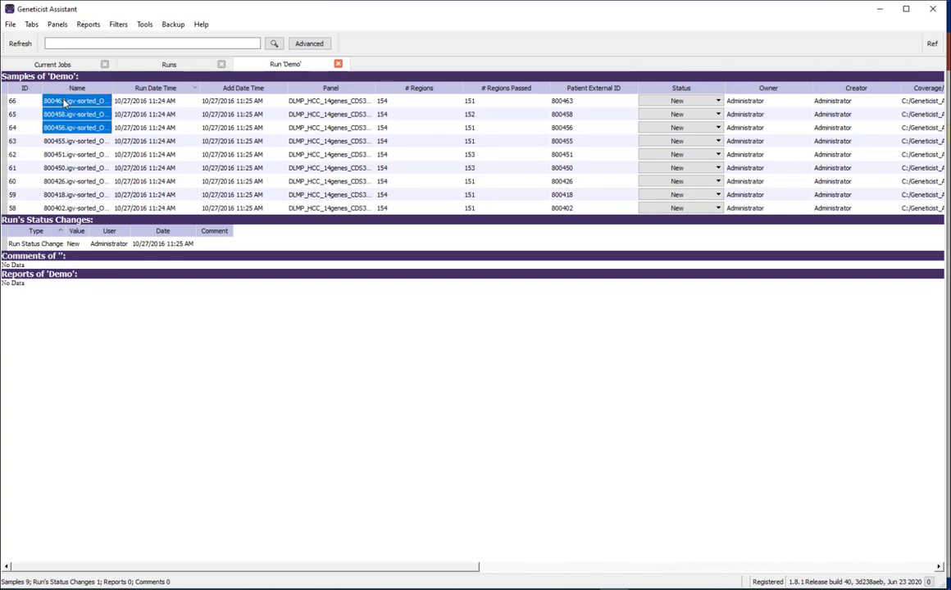
right_click(59, 89)
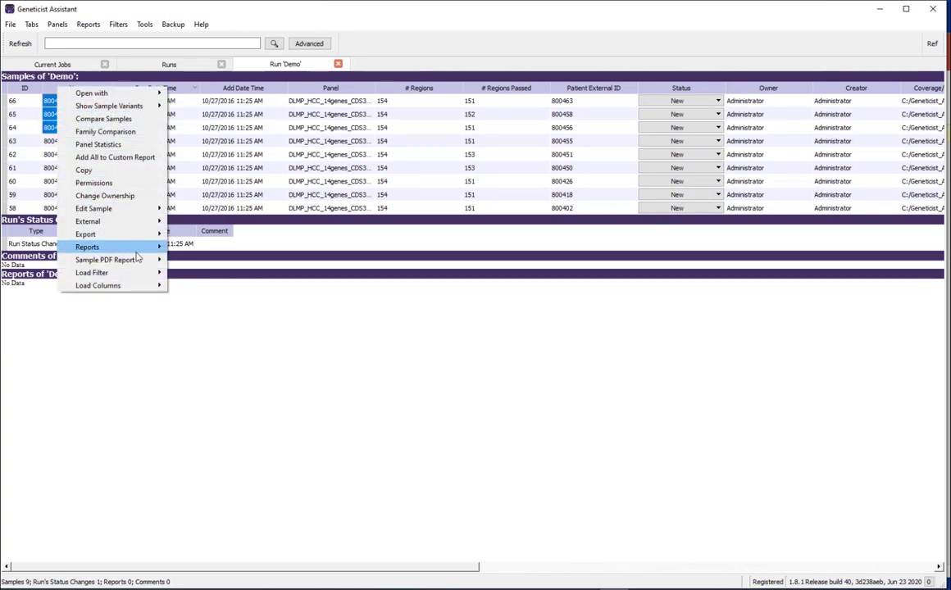
mouse_move(131, 261)
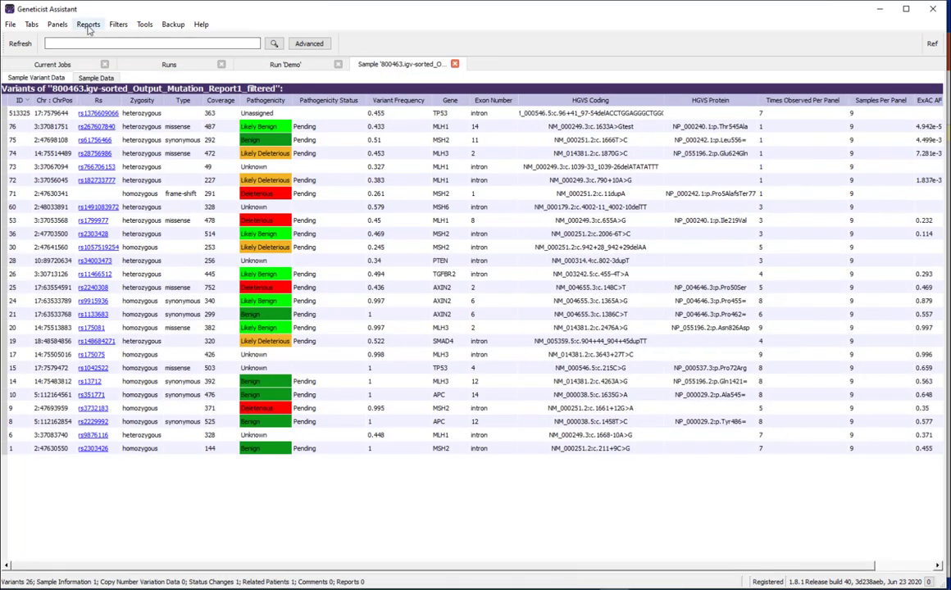
Step: Bring up the Sample PDF Report templates for the sample whose variants are open
click(88, 26)
mouse_move(94, 38)
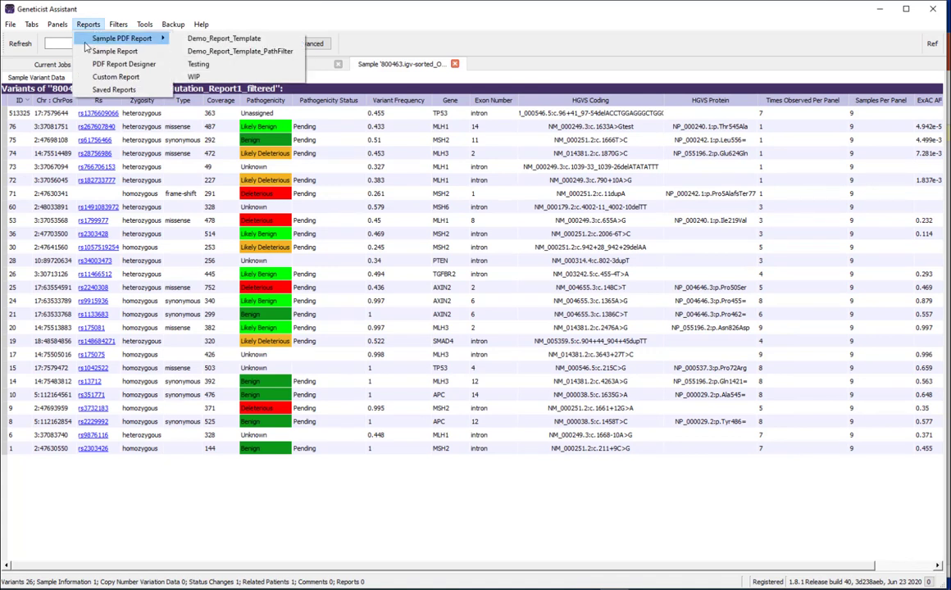